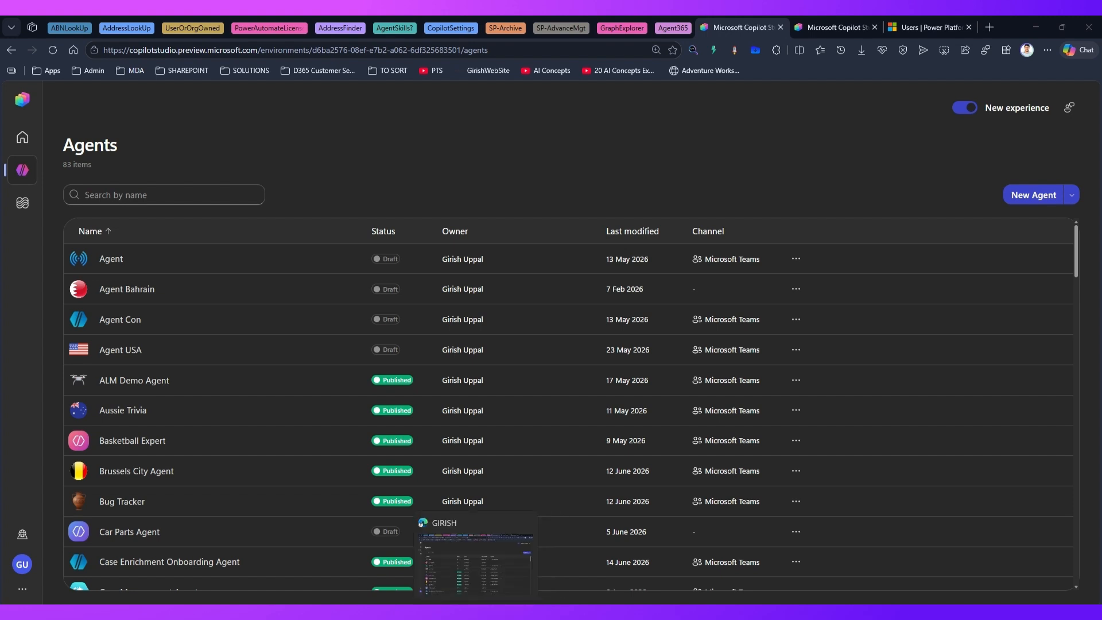
Step: Compare the Agents list in the owner's browser window with the one in the second user's window
{"action": "left_click", "coordinate": [366, 141]}
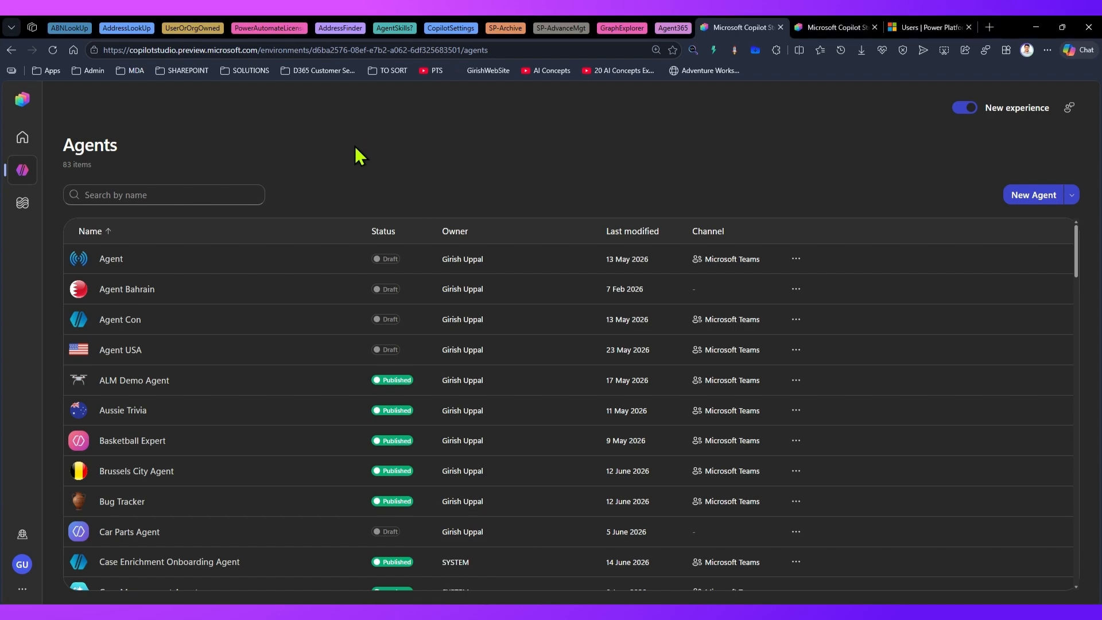
{"action": "scroll", "coordinate": [343, 319], "scroll_direction": "down", "scroll_amount": 5}
{"action": "scroll", "coordinate": [353, 338], "scroll_direction": "down", "scroll_amount": 6}
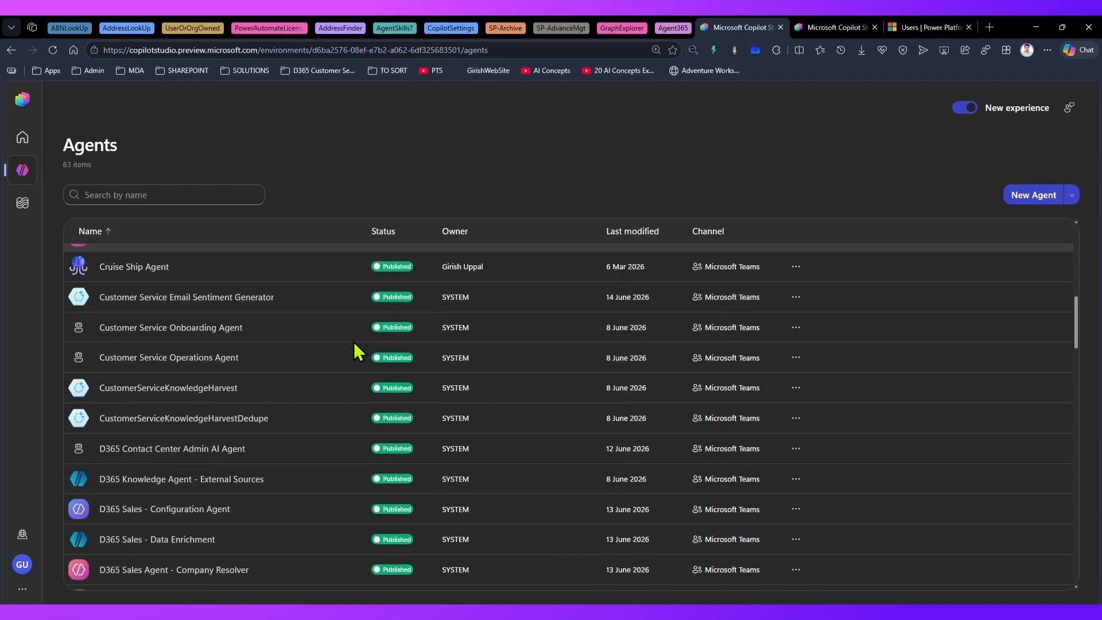
{"action": "scroll", "coordinate": [357, 351], "scroll_direction": "up", "scroll_amount": 12}
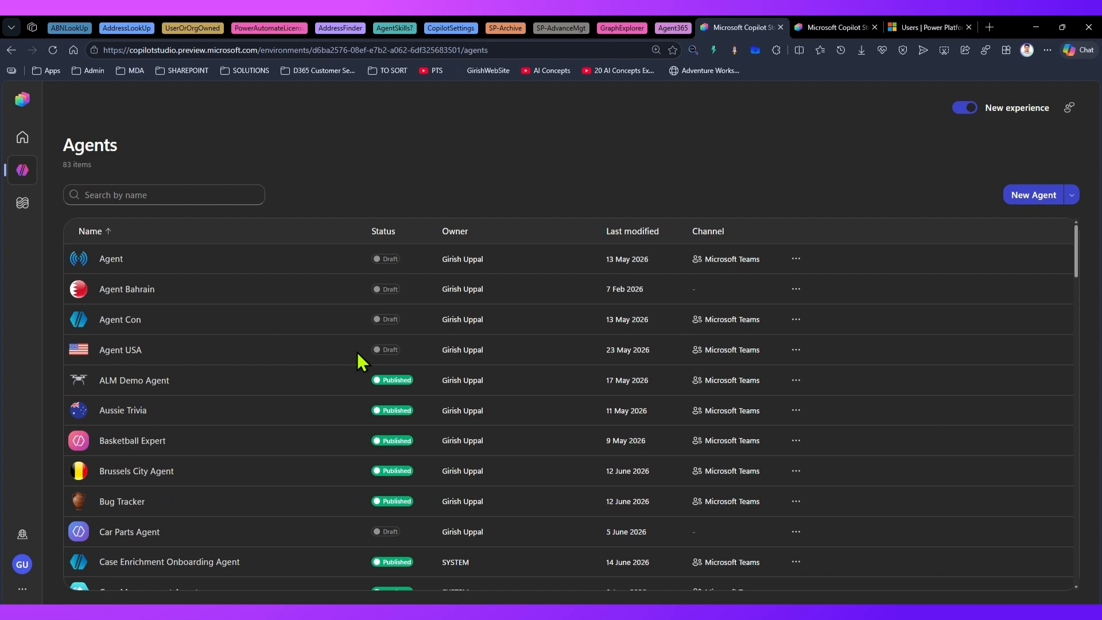
{"action": "left_click", "coordinate": [500, 613]}
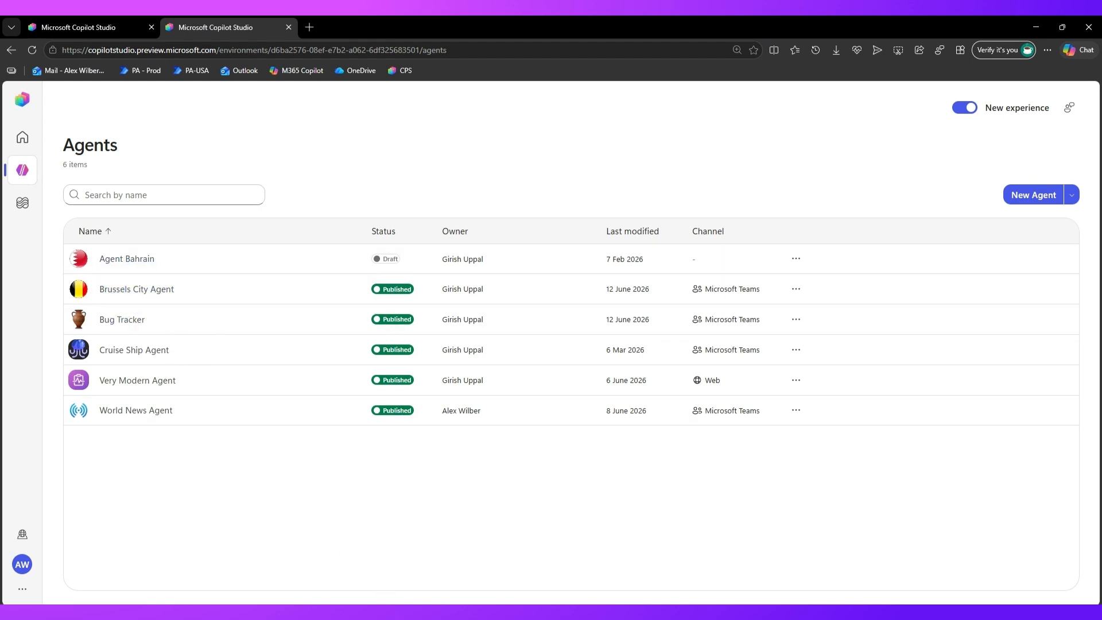
{"action": "left_click", "coordinate": [459, 613]}
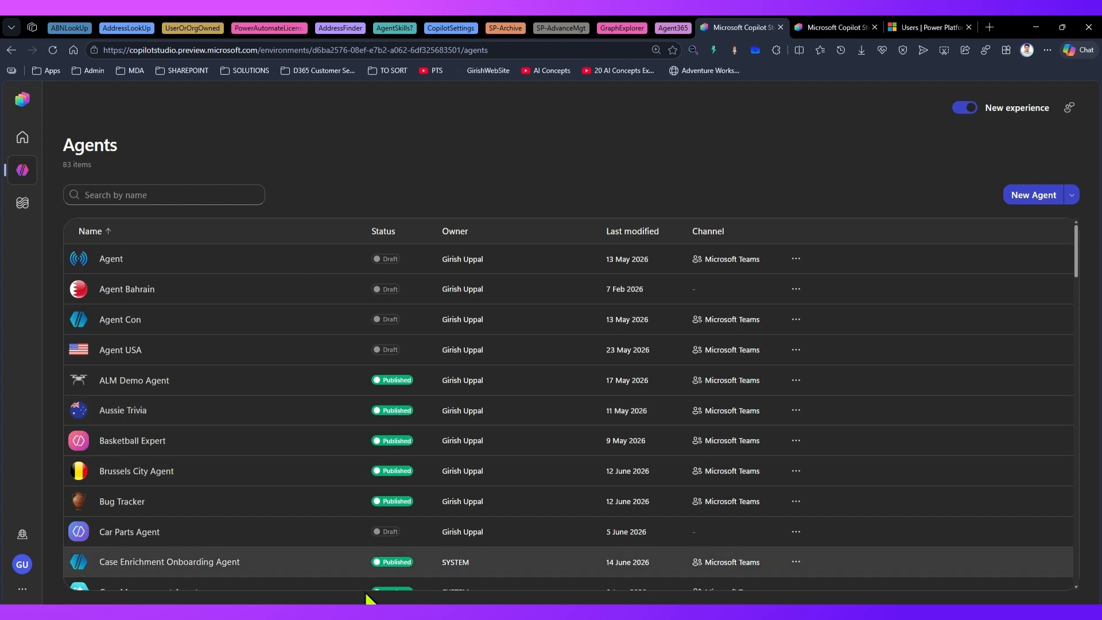
{"action": "left_click", "coordinate": [459, 612]}
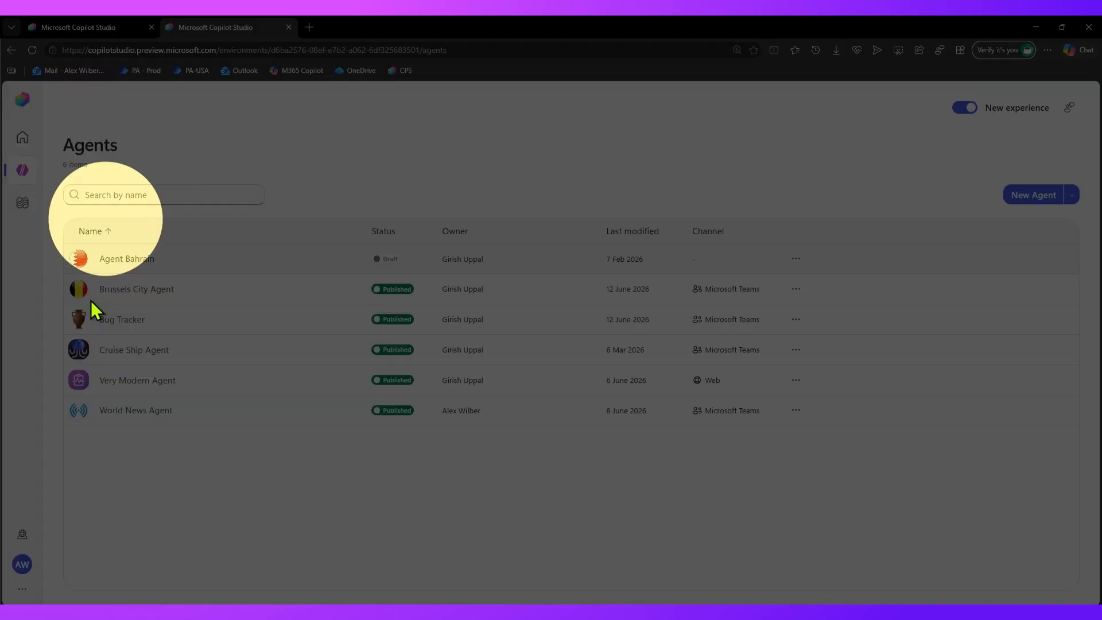
{"action": "left_click", "coordinate": [476, 613]}
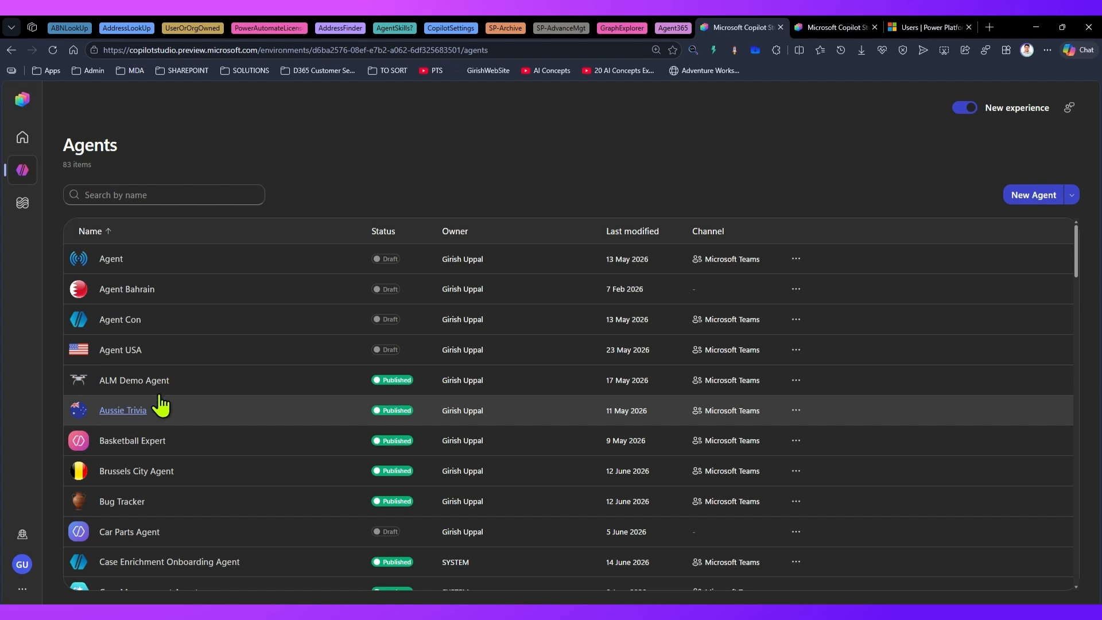
Step: Switch to the Power Platform admin center and review the security roles of the first listed user, closing them without changes
{"action": "left_click", "coordinate": [922, 37]}
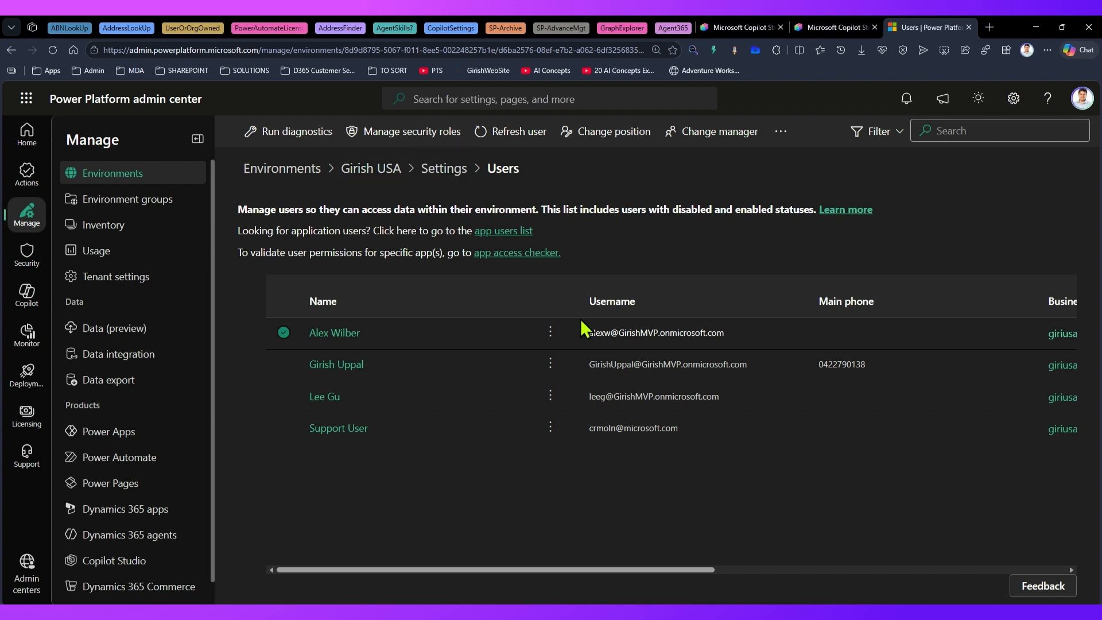
{"action": "left_click", "coordinate": [550, 332]}
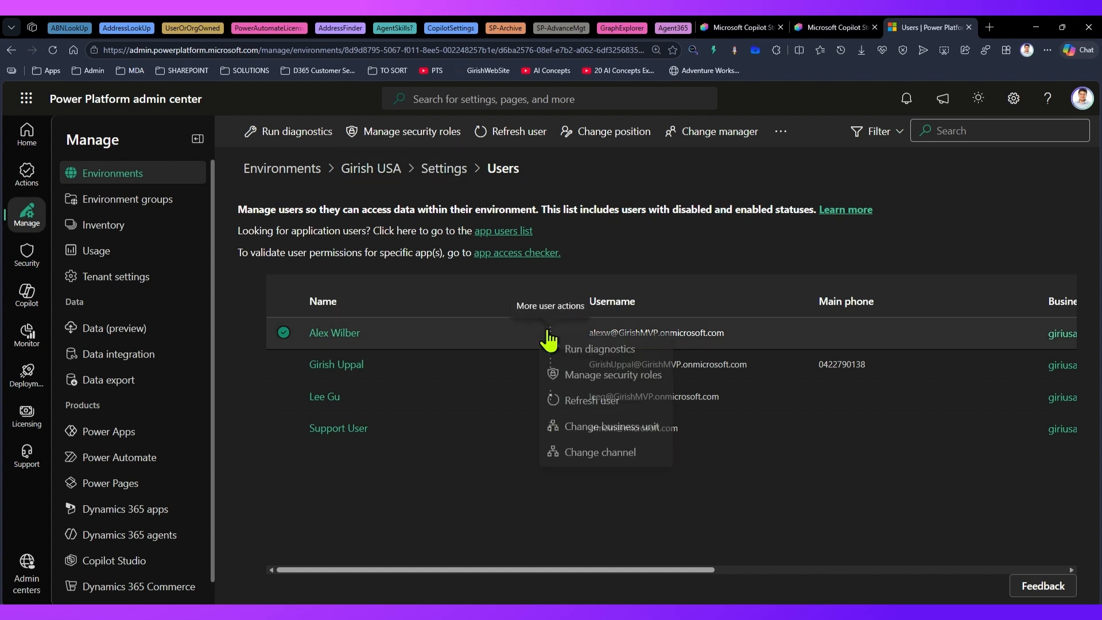
{"action": "left_click", "coordinate": [578, 383]}
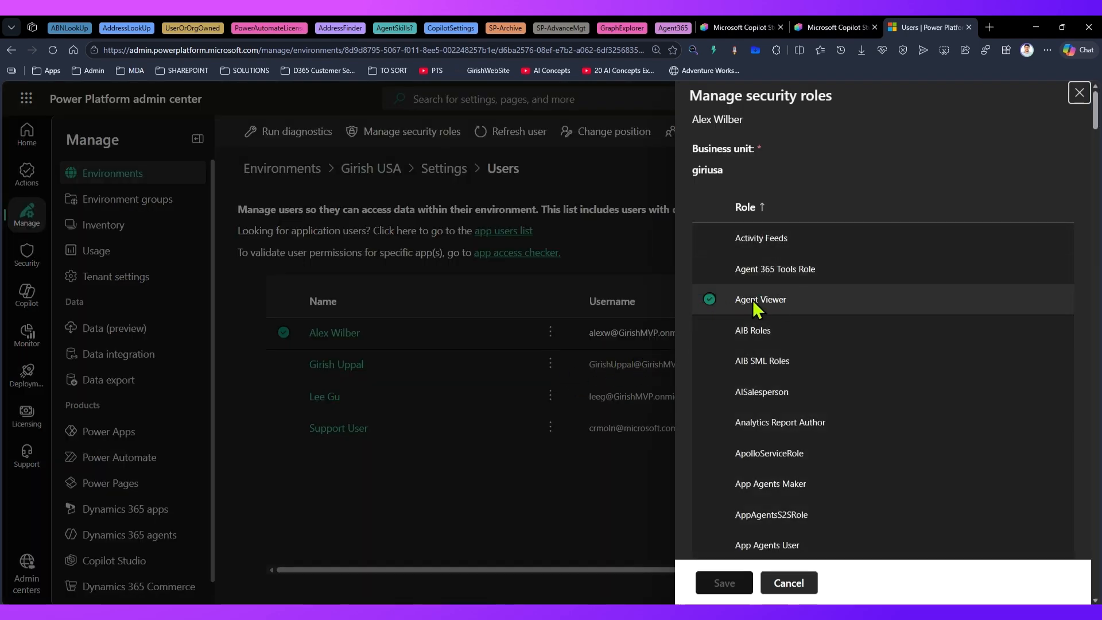
{"action": "mouse_move", "coordinate": [1094, 104]}
{"action": "left_mouse_down"}
{"action": "mouse_move", "coordinate": [1094, 574]}
{"action": "mouse_move", "coordinate": [1090, 123]}
{"action": "left_mouse_up"}
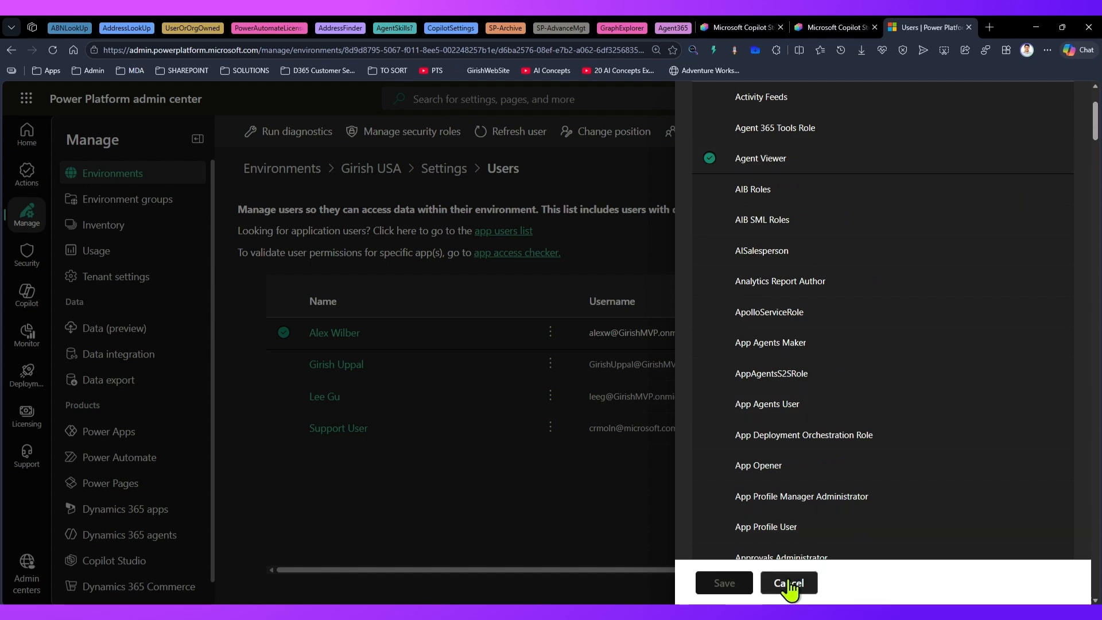
{"action": "left_click", "coordinate": [789, 583]}
Step: Return to Copilot Studio, open the Aussie Trivia agent's sharing settings and check the classic sharing option without applying it
{"action": "left_click", "coordinate": [743, 27]}
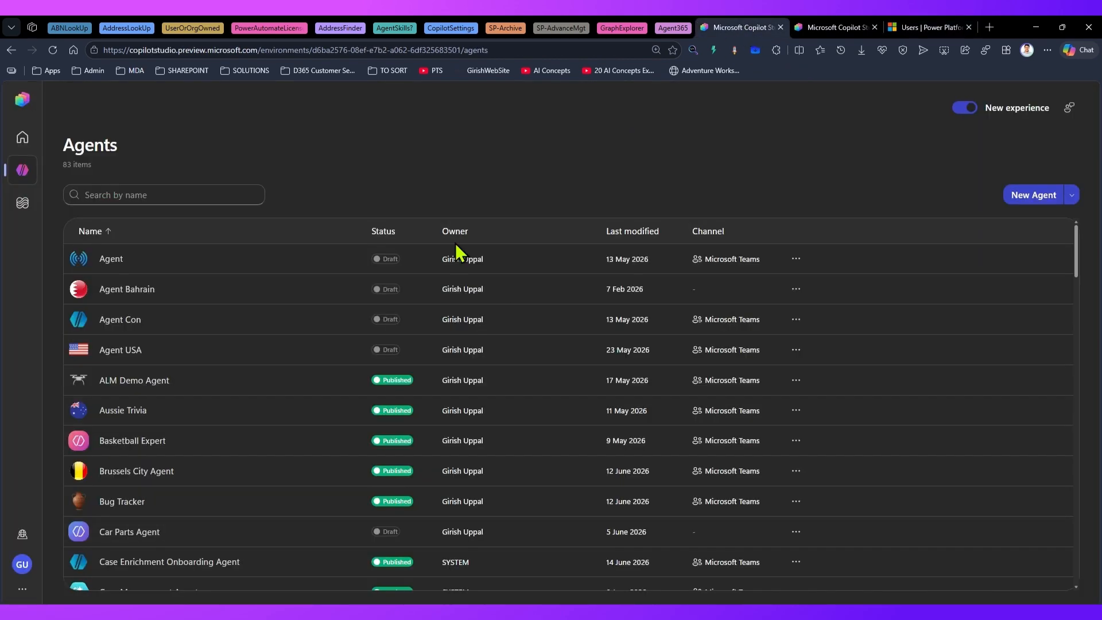
{"action": "left_click", "coordinate": [118, 410]}
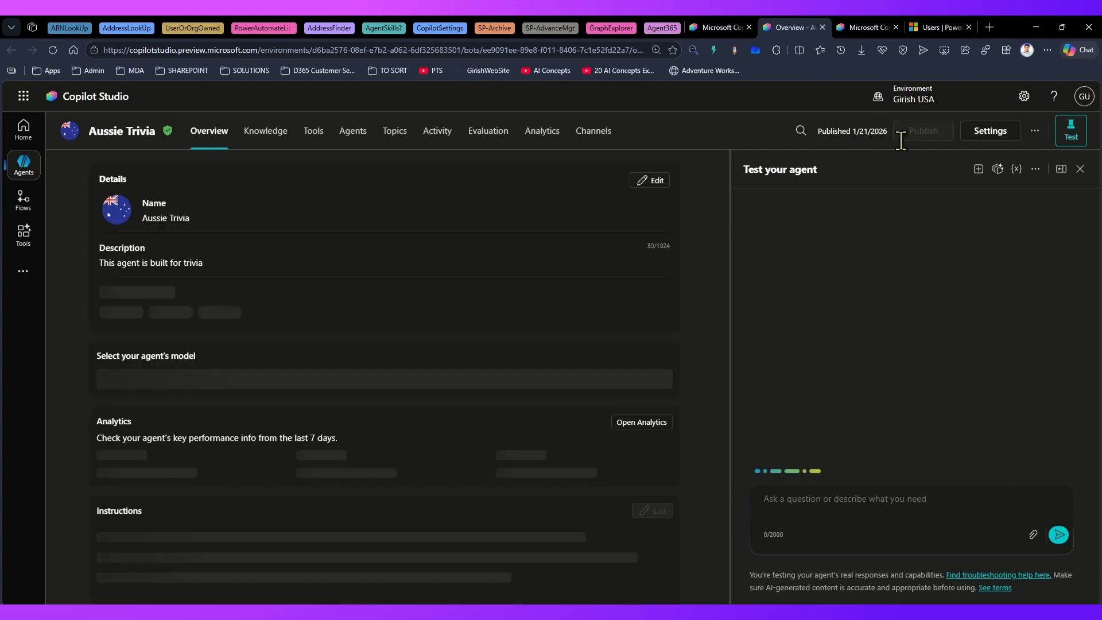
{"action": "left_click", "coordinate": [1035, 132]}
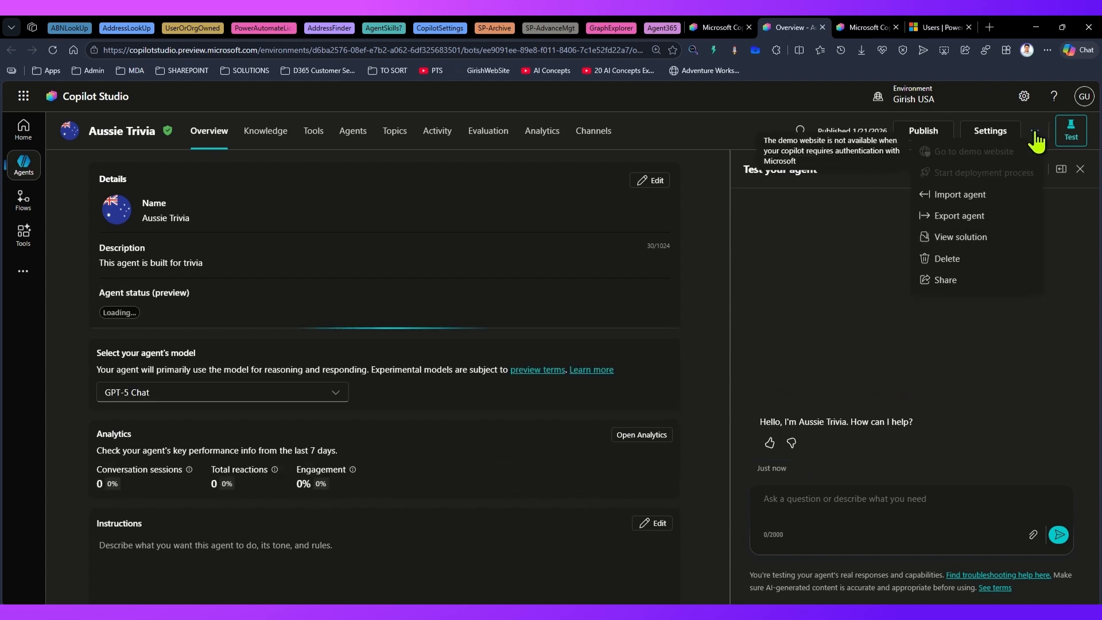
{"action": "left_click", "coordinate": [947, 280]}
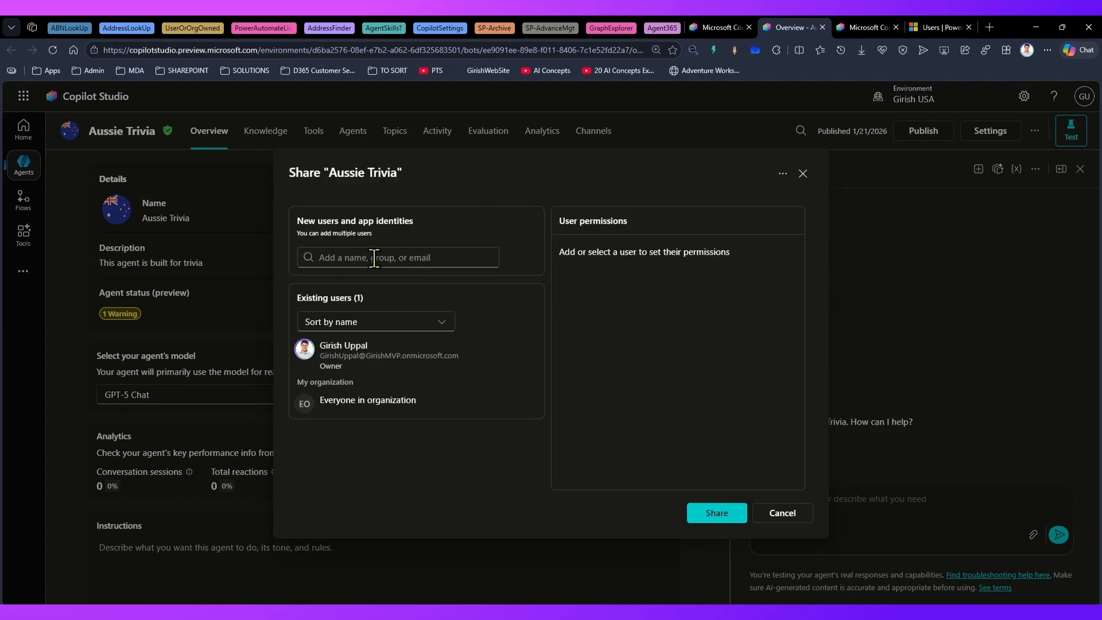
{"action": "left_click", "coordinate": [783, 175]}
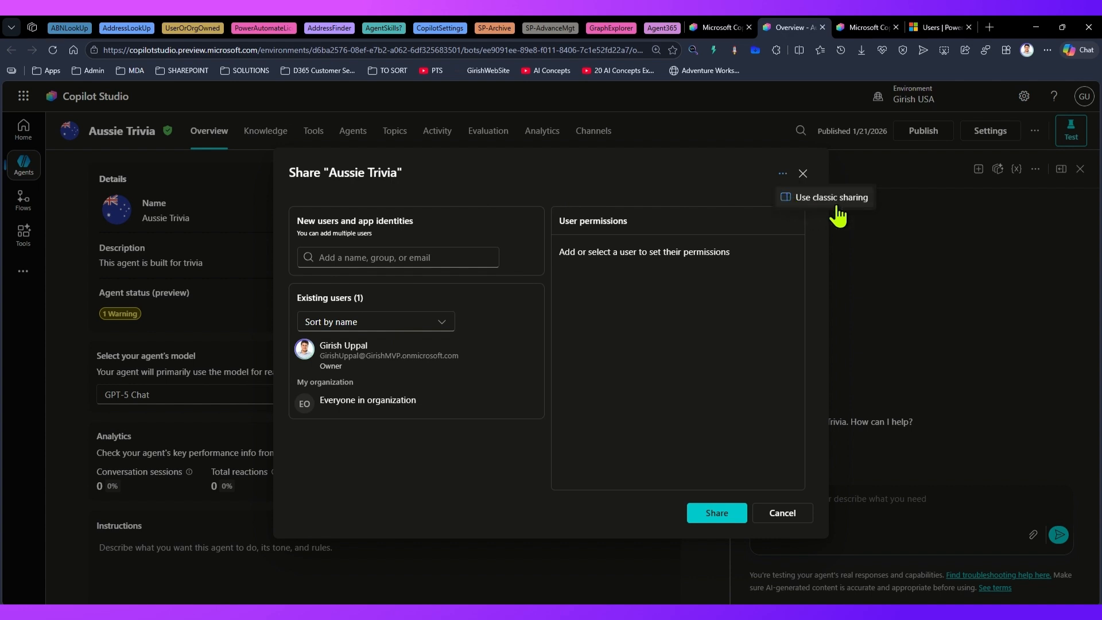
{"action": "left_click", "coordinate": [660, 181]}
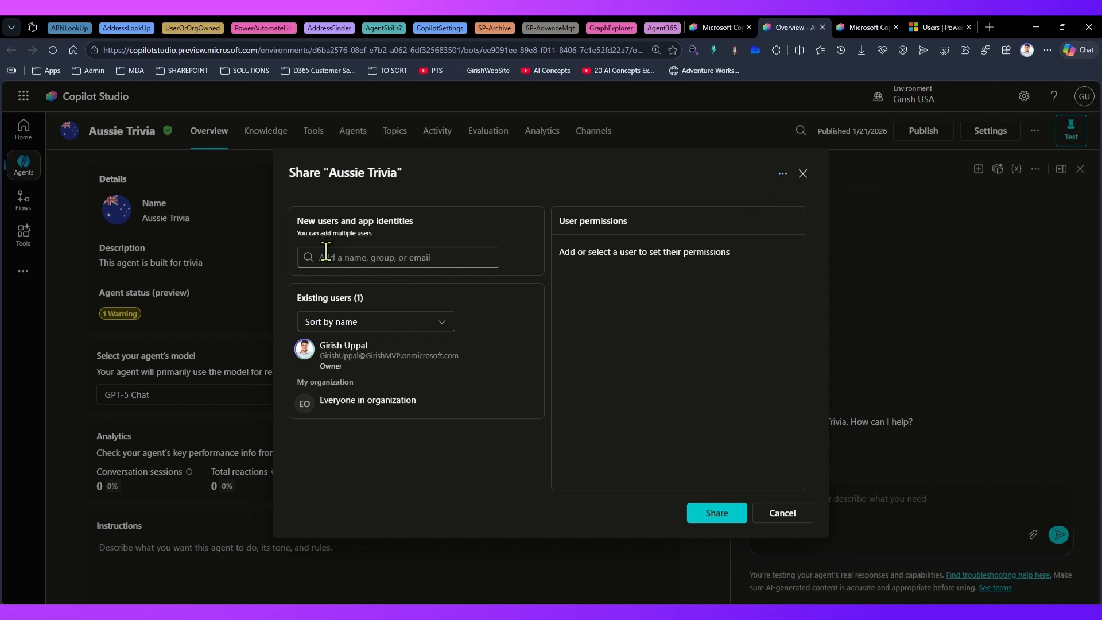
Step: Search for two different first names among the users, groups and app identities the agent can be shared with
{"action": "left_click", "coordinate": [374, 257]}
{"action": "type", "text": "alex"}
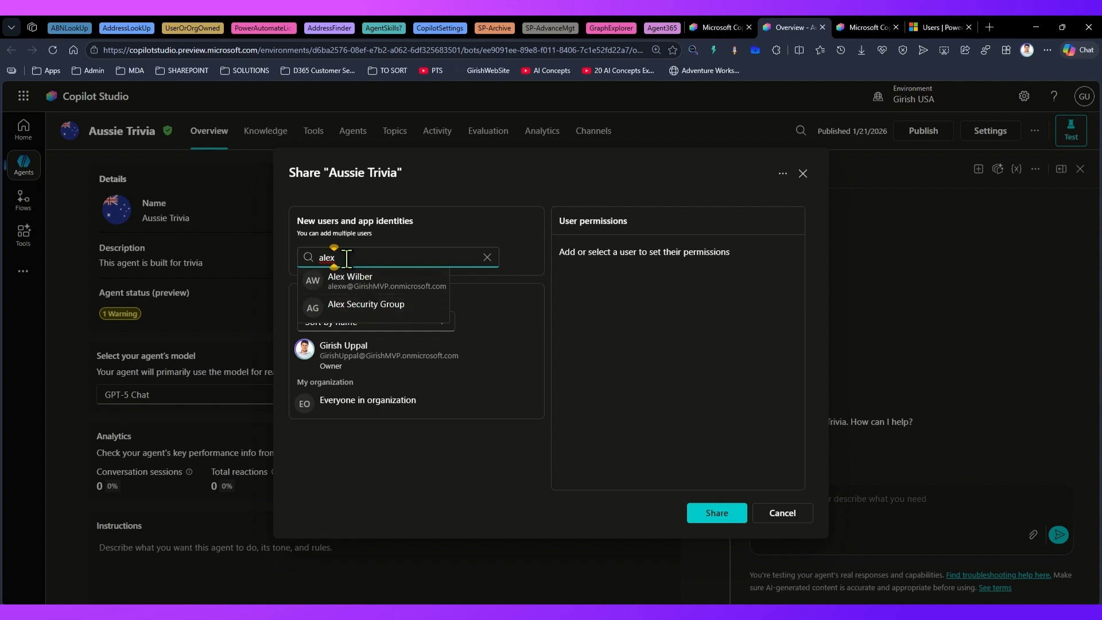
{"action": "left_click_drag", "start_coordinate": [346, 257], "coordinate": [292, 255]}
{"action": "type", "text": "girish"}
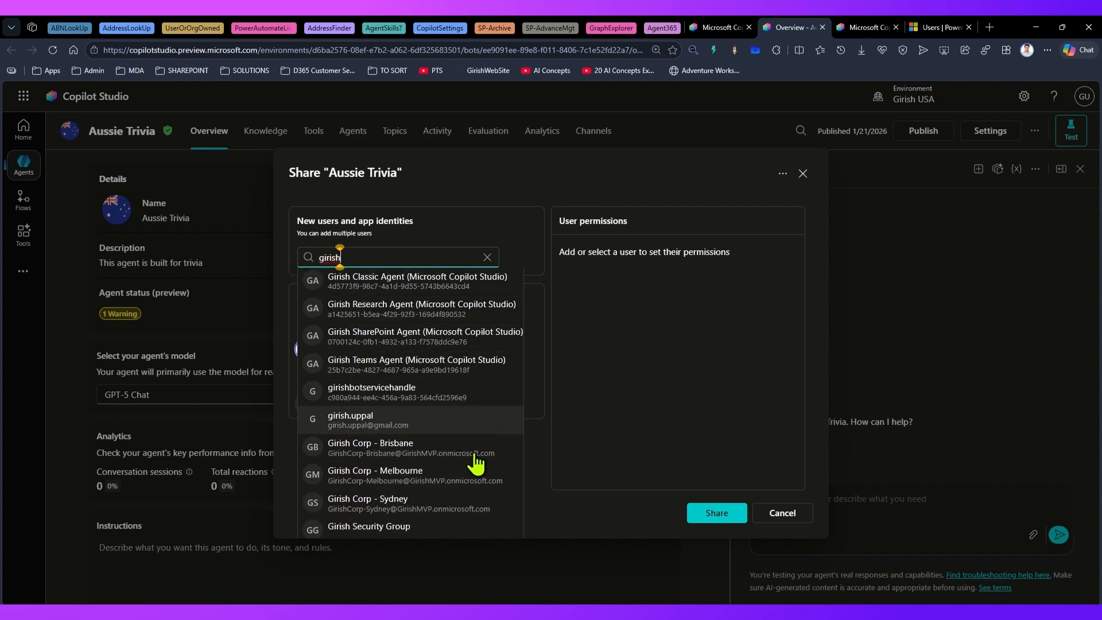
Step: Add the second user to the Aussie Trivia share list and enable Analytics viewer and Editor access alongside End user access
{"action": "left_click_drag", "start_coordinate": [359, 257], "coordinate": [298, 255]}
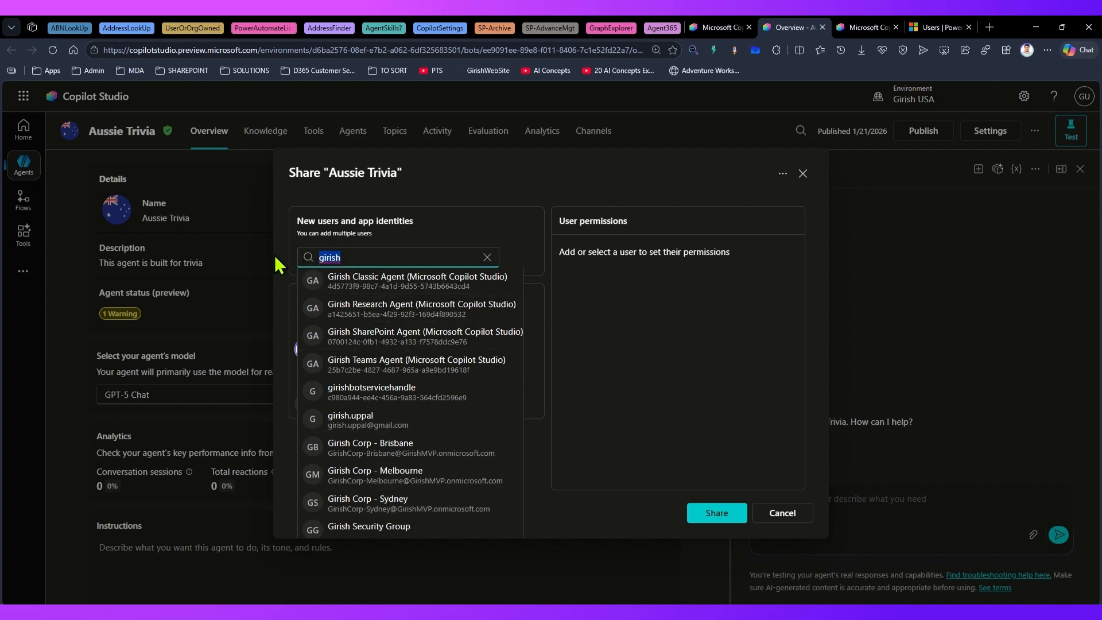
{"action": "type", "text": "alex"}
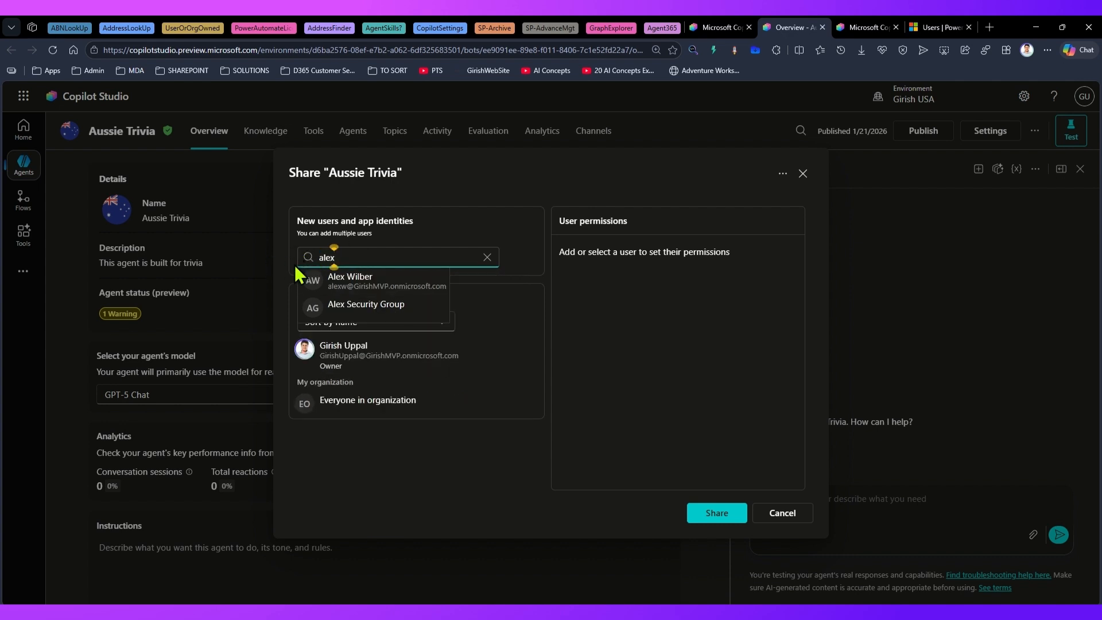
{"action": "left_click", "coordinate": [364, 281]}
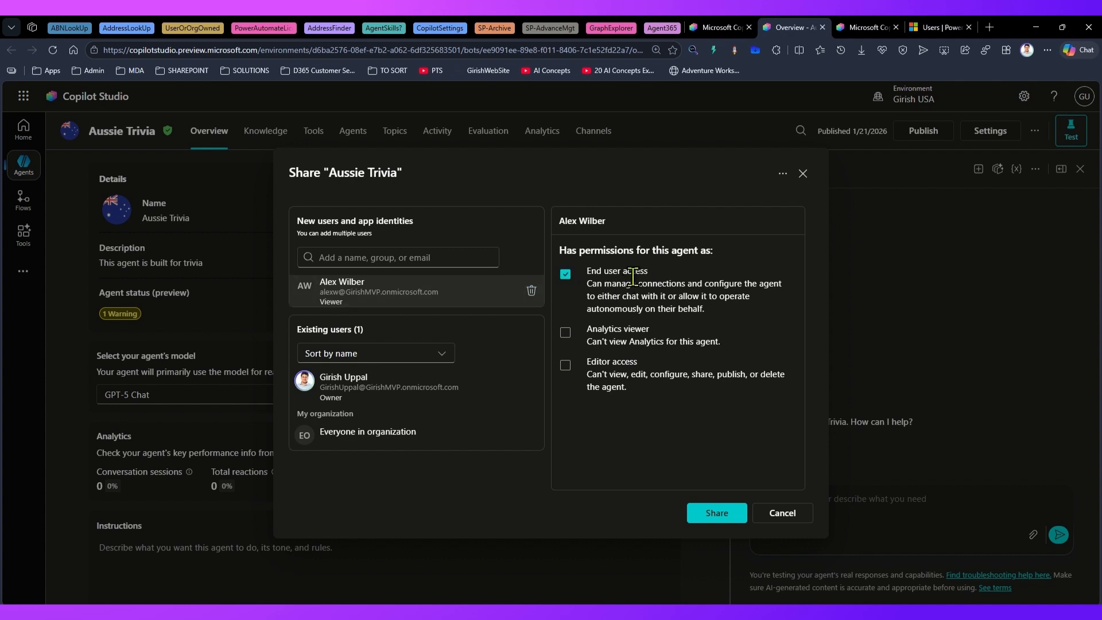
{"action": "left_click_drag", "start_coordinate": [602, 283], "coordinate": [702, 309]}
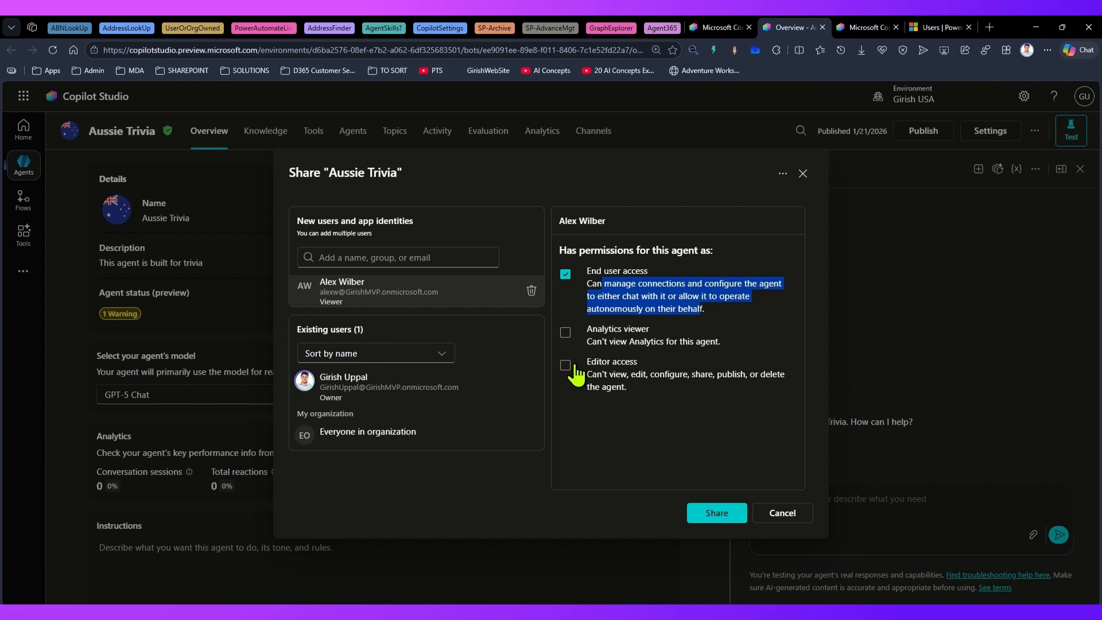
{"action": "left_click", "coordinate": [565, 332]}
{"action": "left_click", "coordinate": [567, 294]}
{"action": "left_click", "coordinate": [565, 365]}
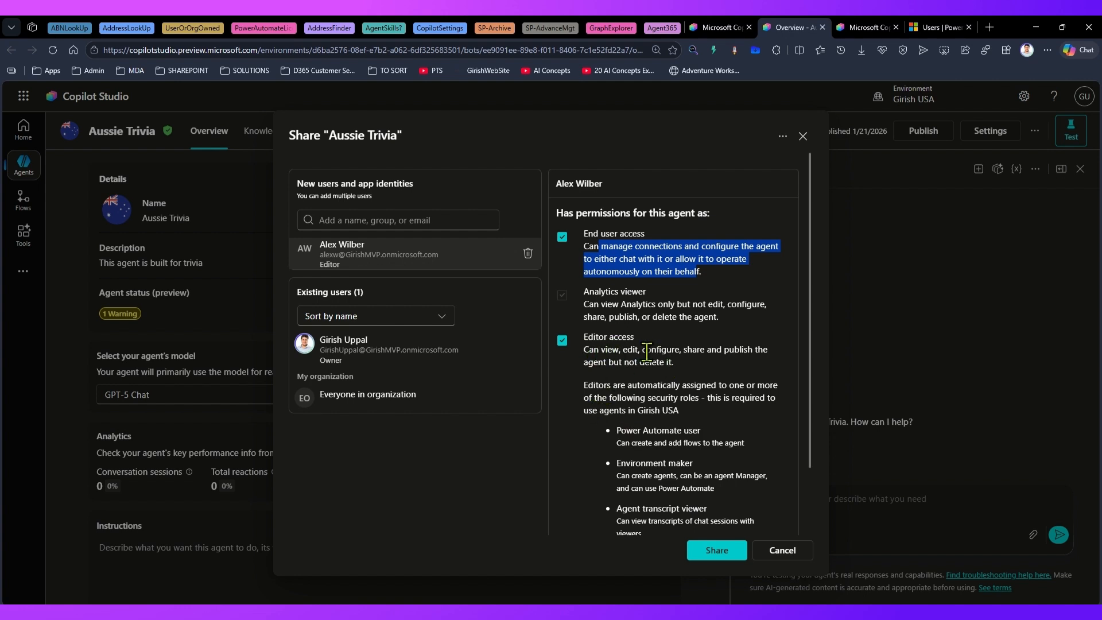
Step: Read what Editor access allows and which security roles it assigns, and remove the added user from the share list
{"action": "left_click_drag", "start_coordinate": [588, 350], "coordinate": [668, 356]}
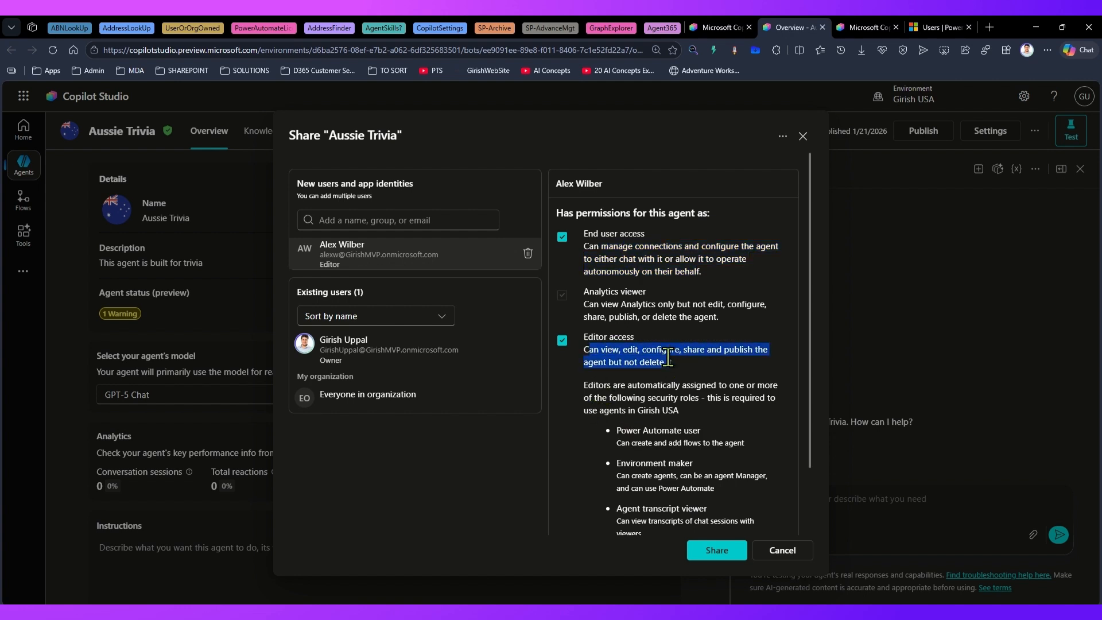
{"action": "left_click_drag", "start_coordinate": [613, 385], "coordinate": [680, 409]}
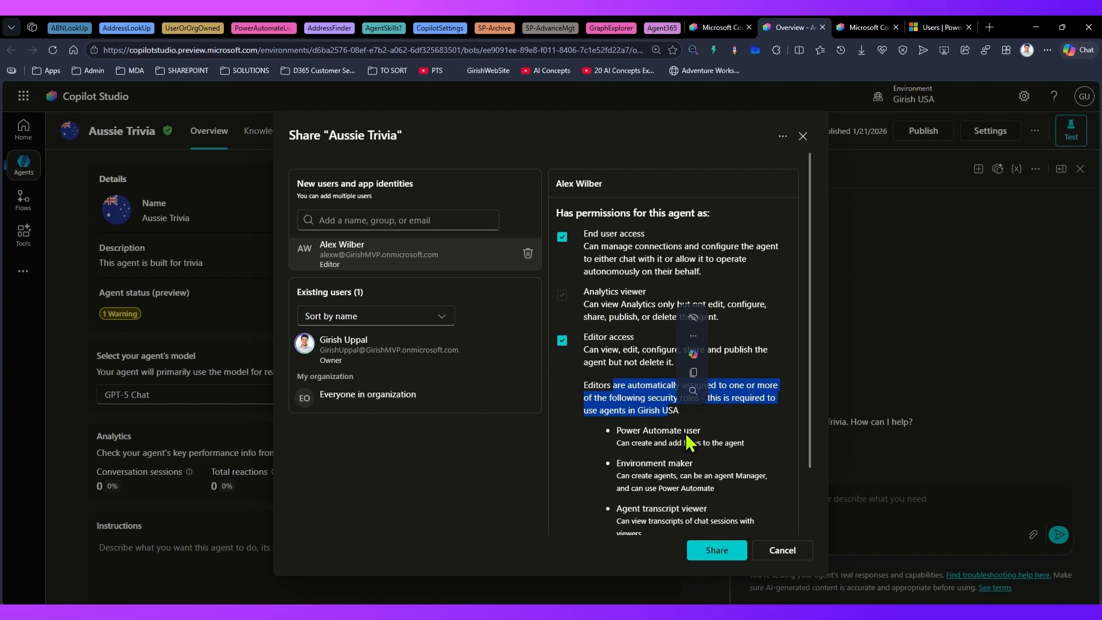
{"action": "scroll", "coordinate": [667, 522], "scroll_direction": "down", "scroll_amount": 3}
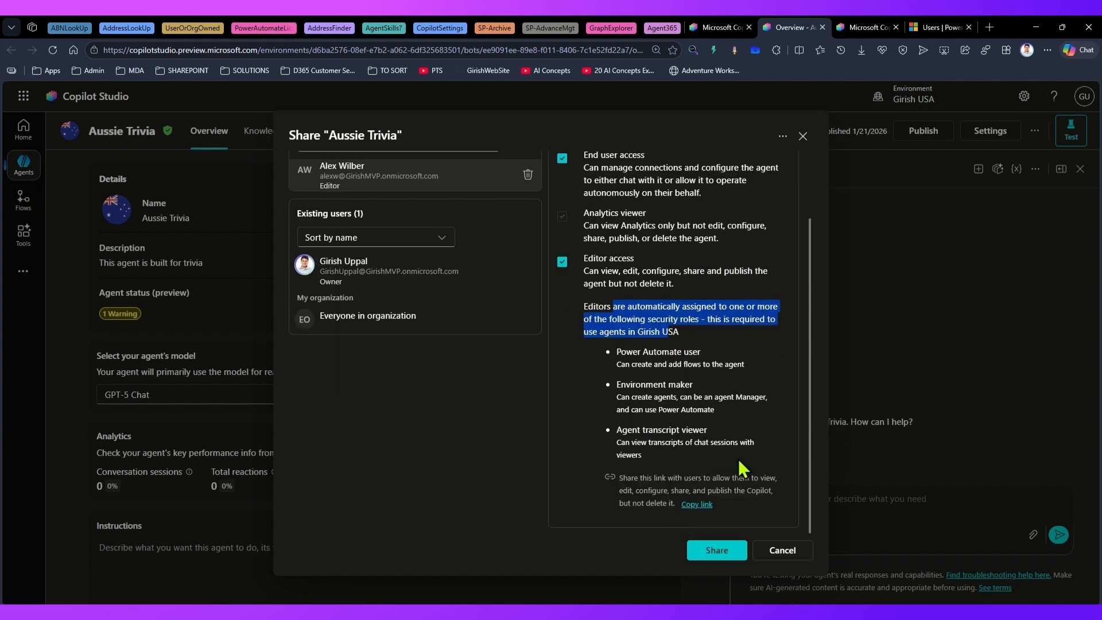
{"action": "scroll", "coordinate": [450, 283], "scroll_direction": "up", "scroll_amount": 3}
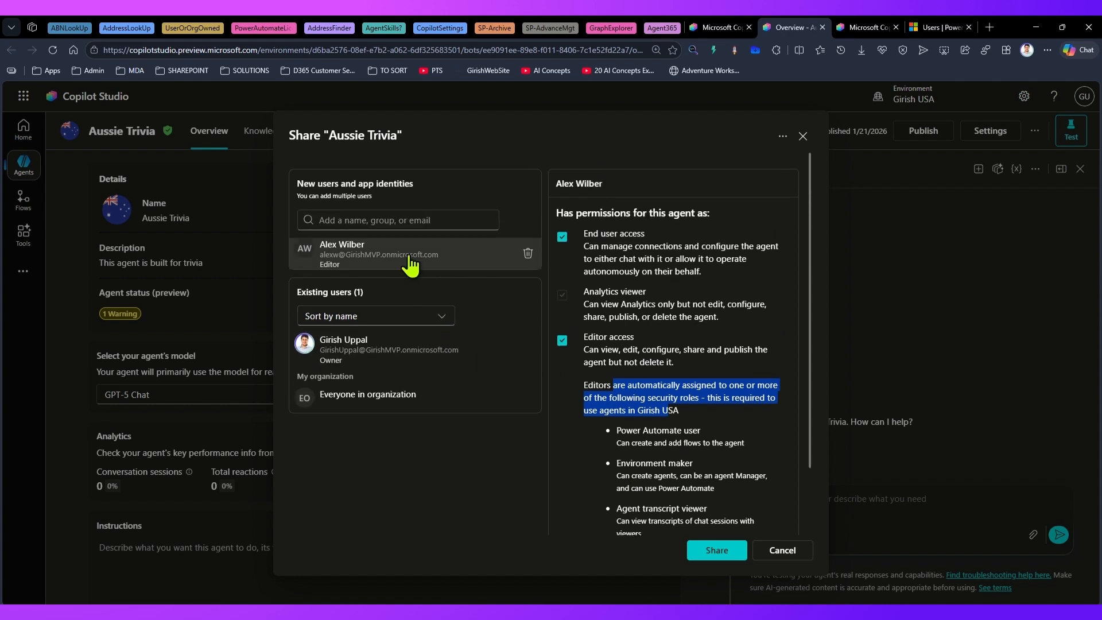
{"action": "left_click", "coordinate": [527, 255]}
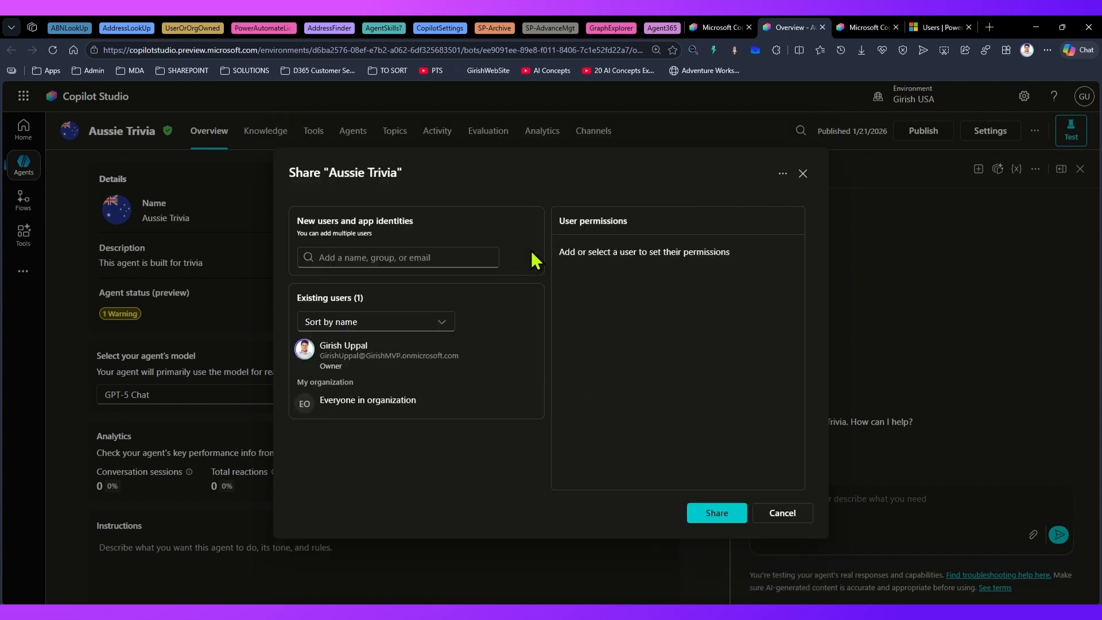
Step: Share Aussie Trivia with the second user, granting Editor access, and switch to that user's Agents list to check it
{"action": "left_click", "coordinate": [443, 256]}
{"action": "type", "text": "alex"}
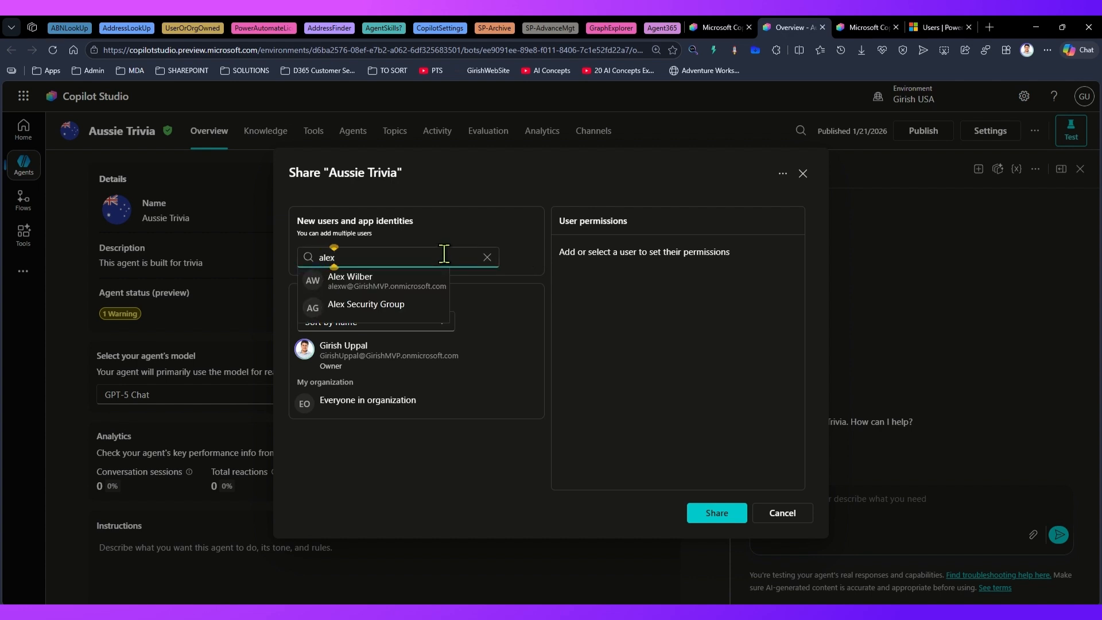
{"action": "left_click", "coordinate": [373, 285]}
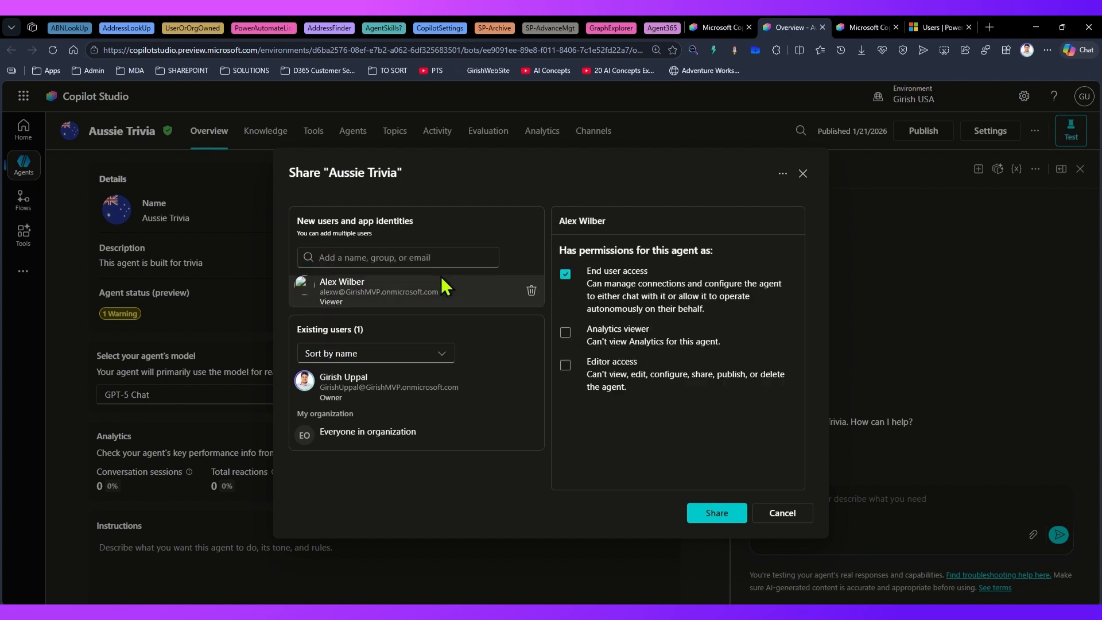
{"action": "left_click", "coordinate": [566, 365]}
{"action": "scroll", "coordinate": [630, 370], "scroll_direction": "down", "scroll_amount": 2}
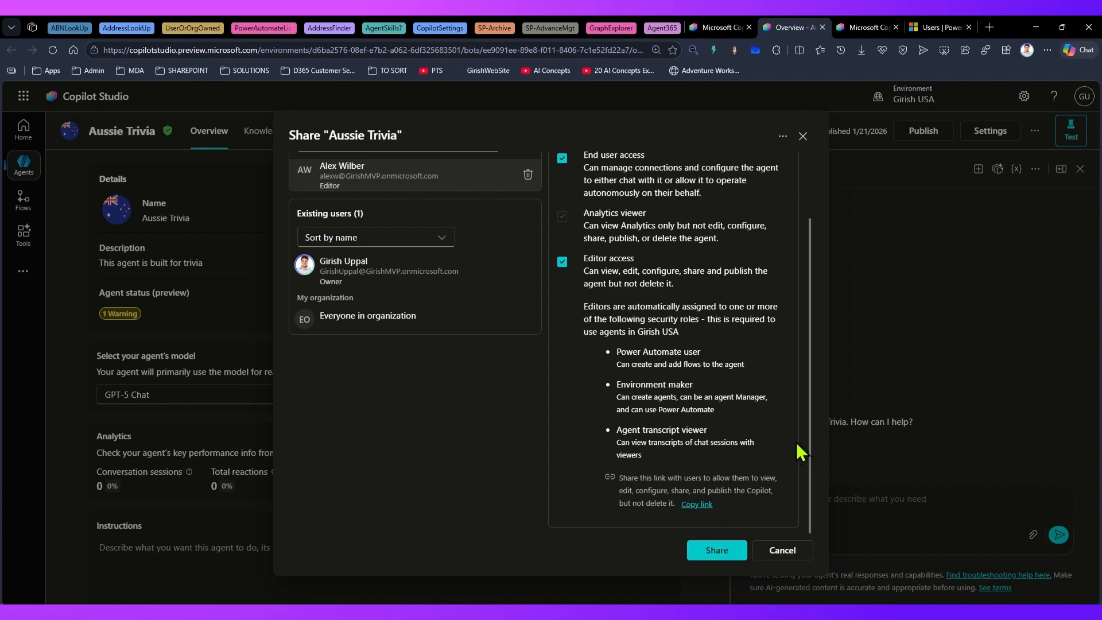
{"action": "scroll", "coordinate": [777, 454], "scroll_direction": "up", "scroll_amount": 2}
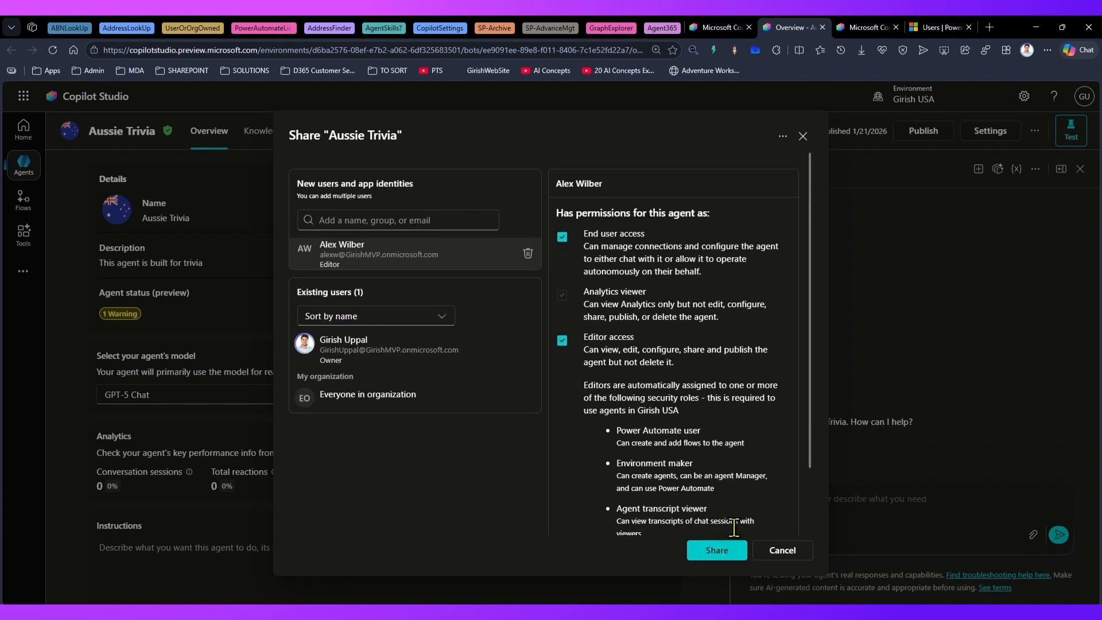
{"action": "left_click", "coordinate": [717, 549]}
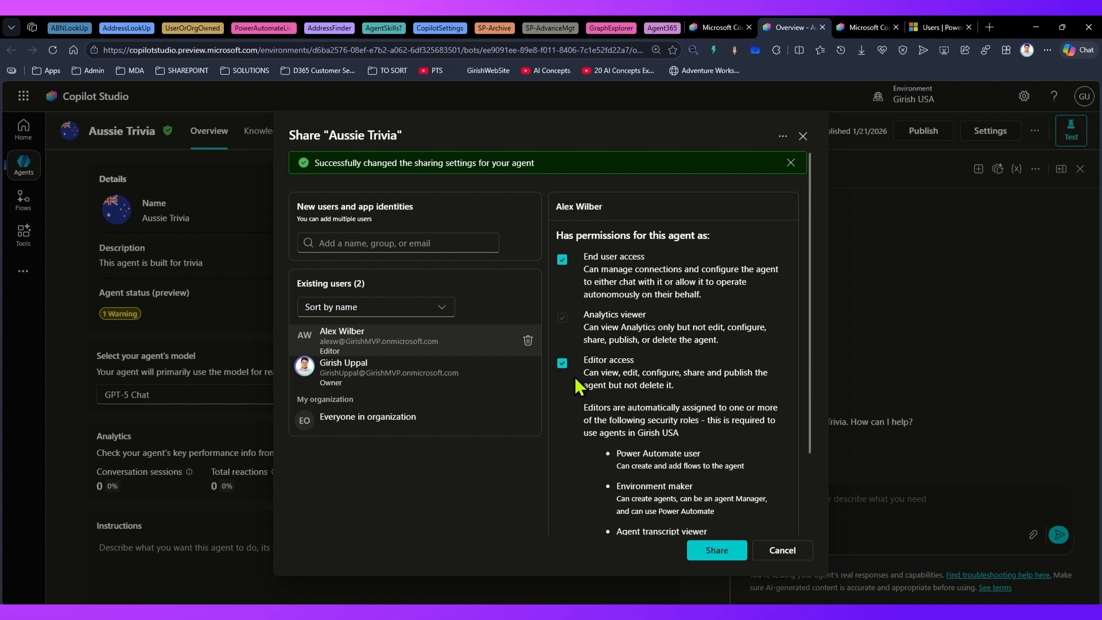
{"action": "left_click", "coordinate": [344, 612]}
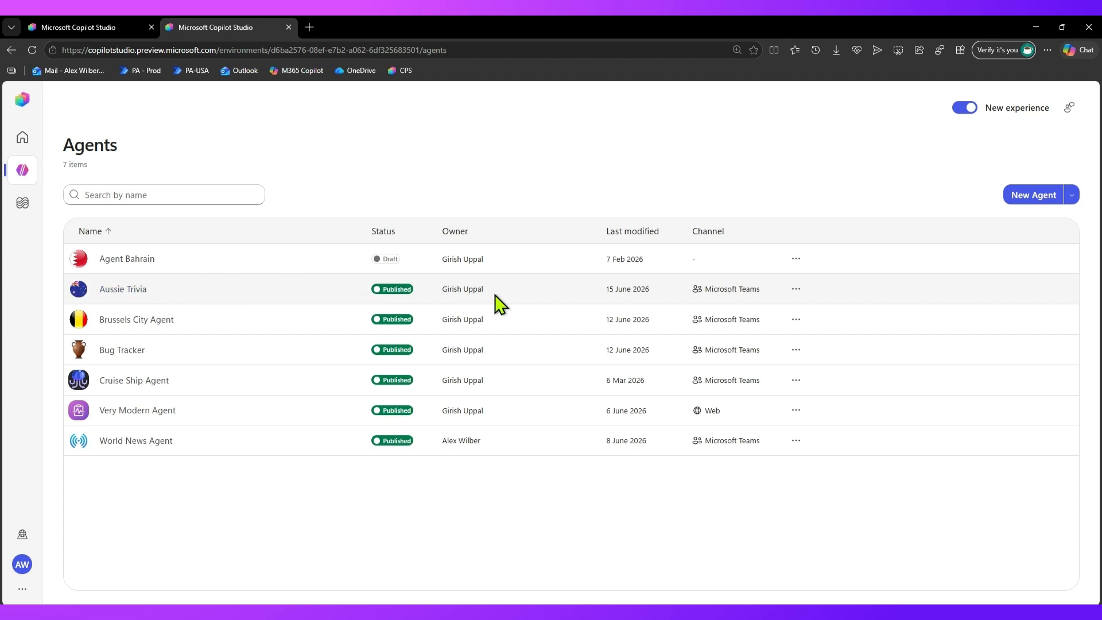
Step: Check the owner of Aussie Trivia, open the agent as the second user and accept its consent confirmation
{"action": "left_click_drag", "start_coordinate": [446, 288], "coordinate": [507, 290]}
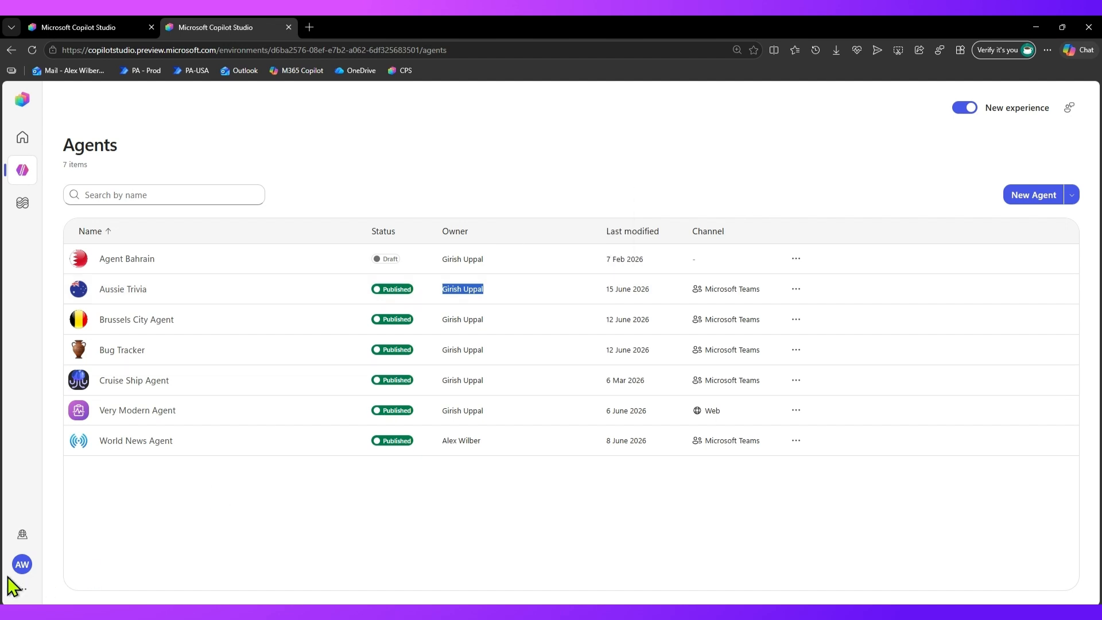
{"action": "left_click", "coordinate": [126, 293]}
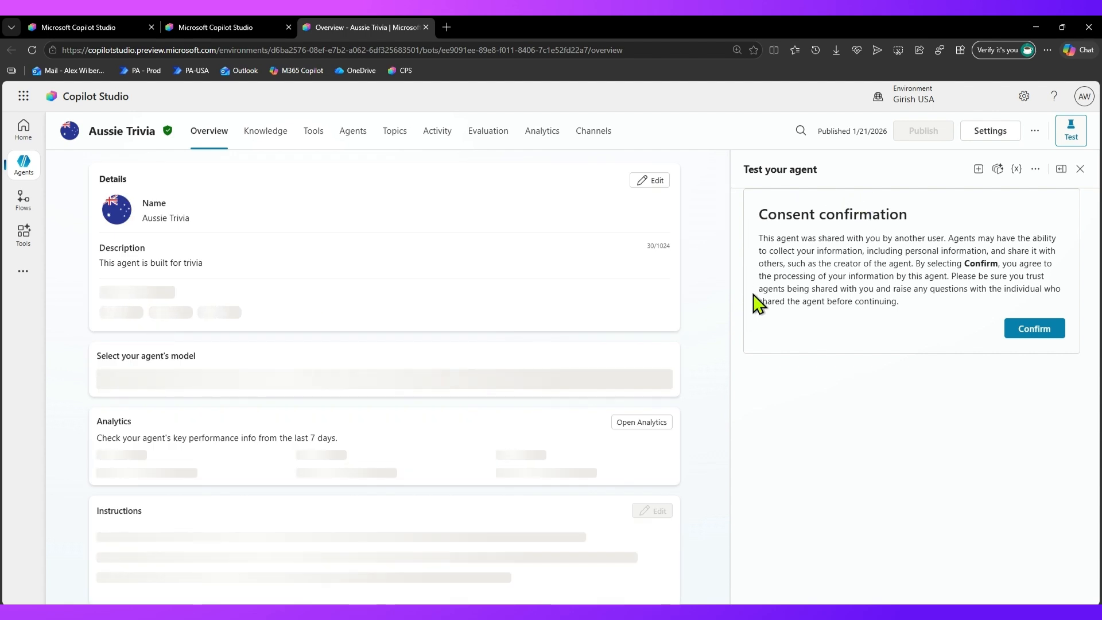
{"action": "left_click_drag", "start_coordinate": [791, 237], "coordinate": [807, 238]}
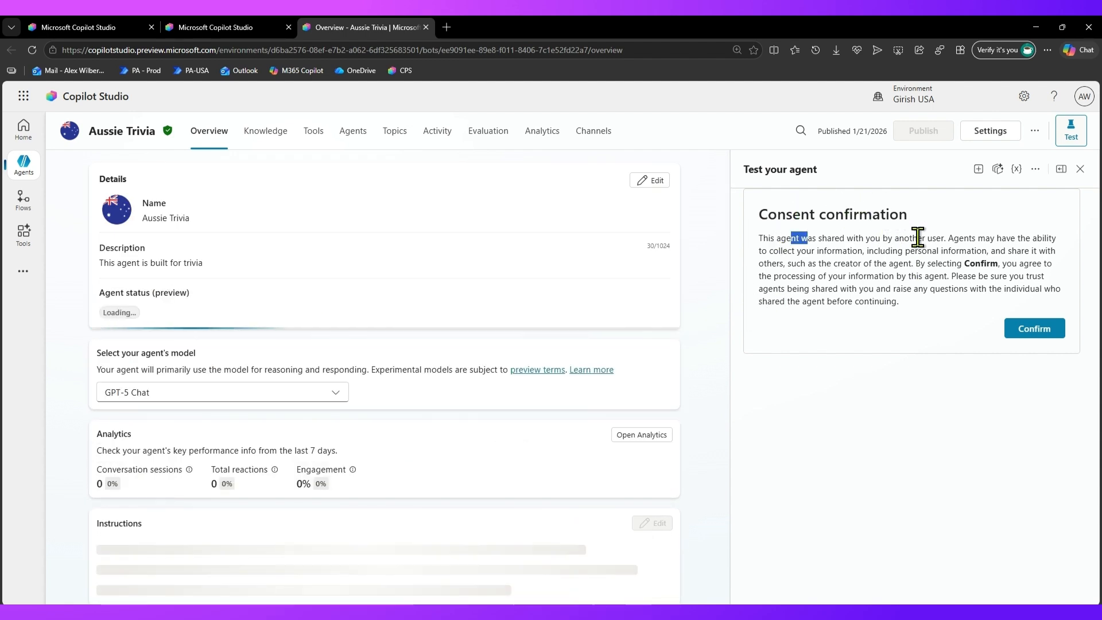
{"action": "left_click_drag", "start_coordinate": [918, 238], "coordinate": [893, 301]}
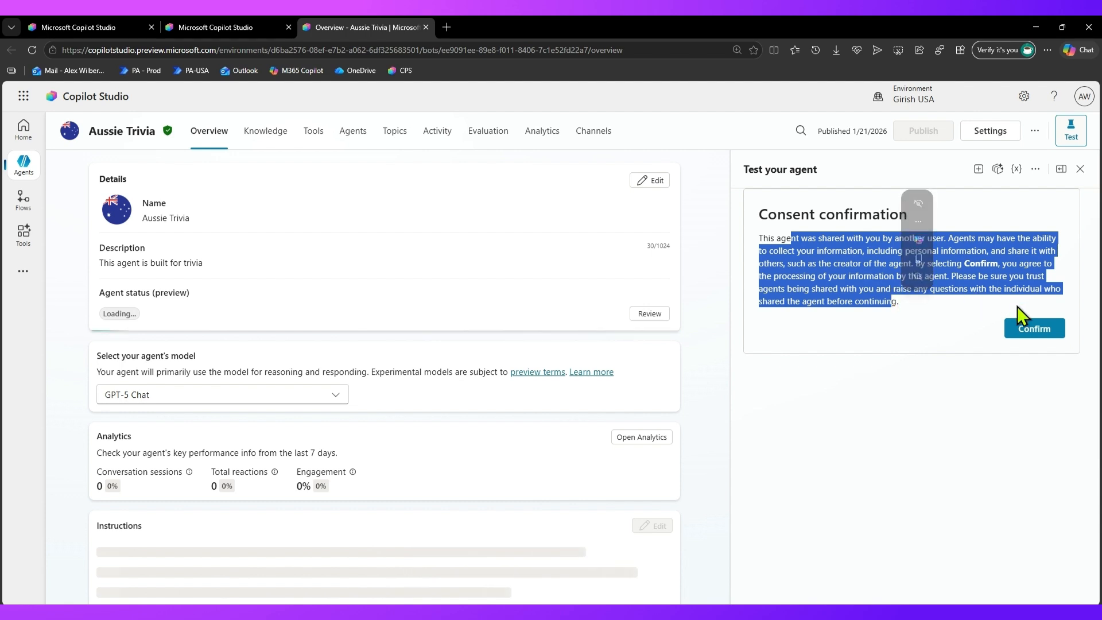
{"action": "left_click", "coordinate": [1038, 329]}
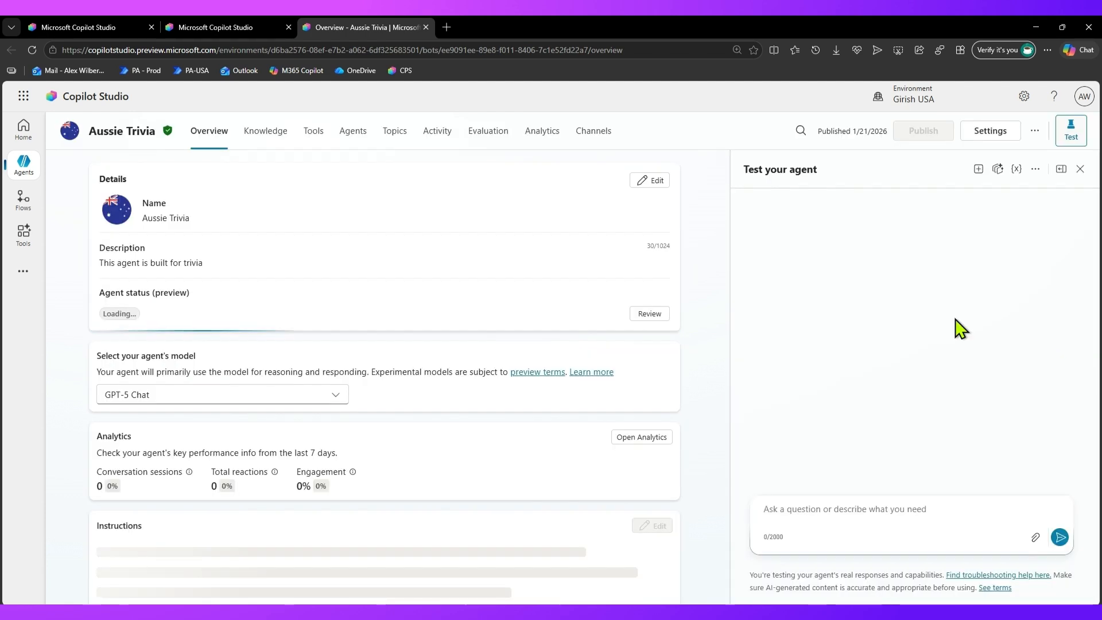
Step: Look through Aussie Trivia's Knowledge, Tools, Agents and Topics pages as the second user
{"action": "left_click", "coordinate": [272, 138]}
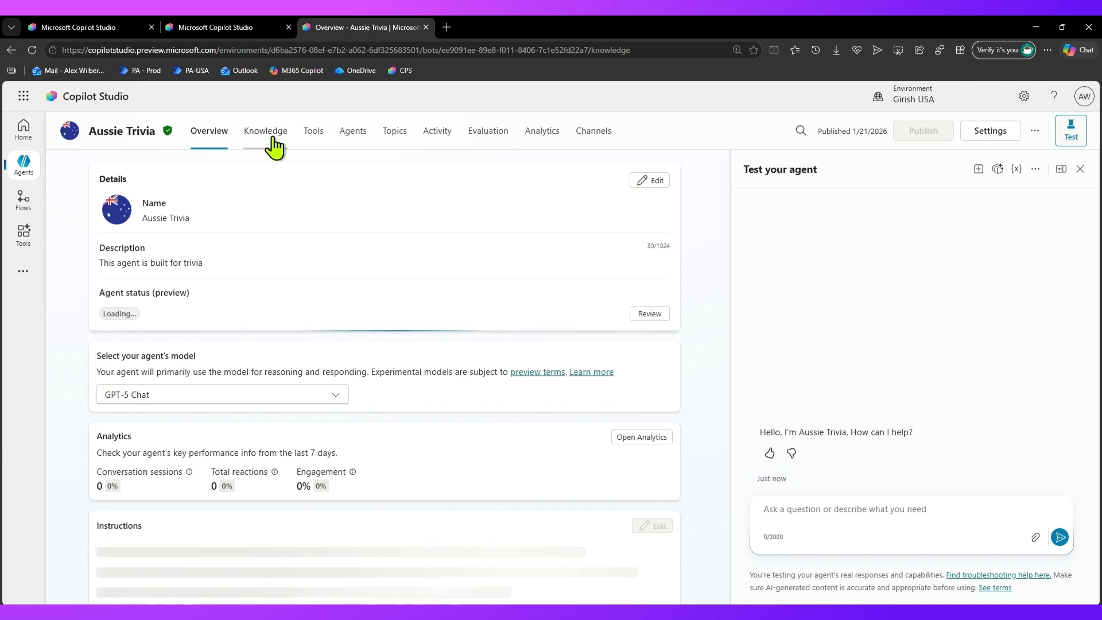
{"action": "left_click", "coordinate": [313, 138]}
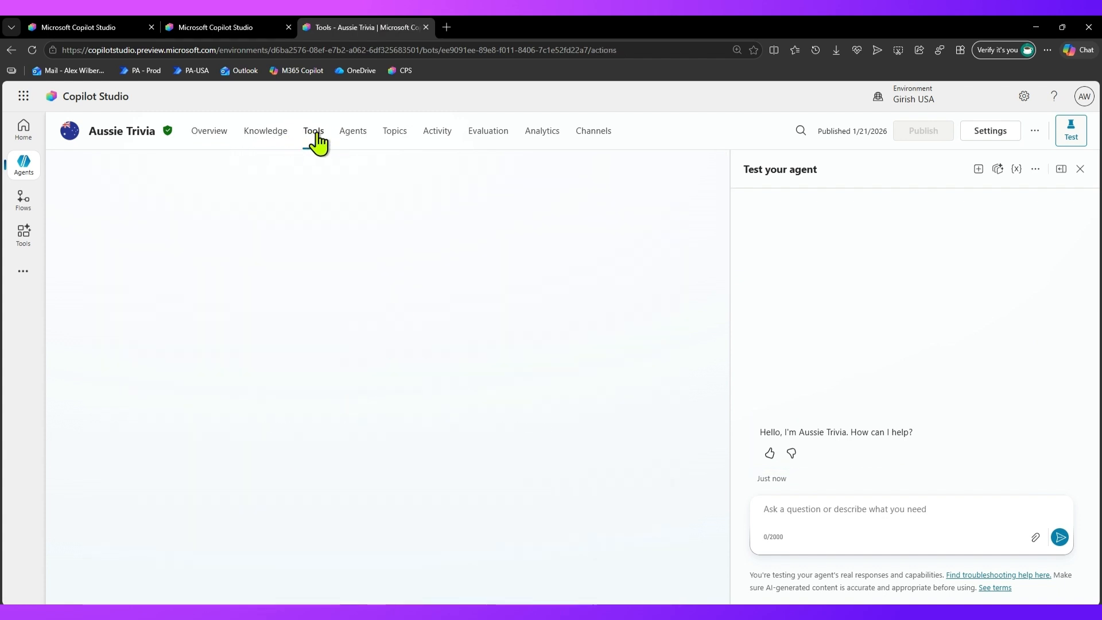
{"action": "left_click", "coordinate": [357, 136]}
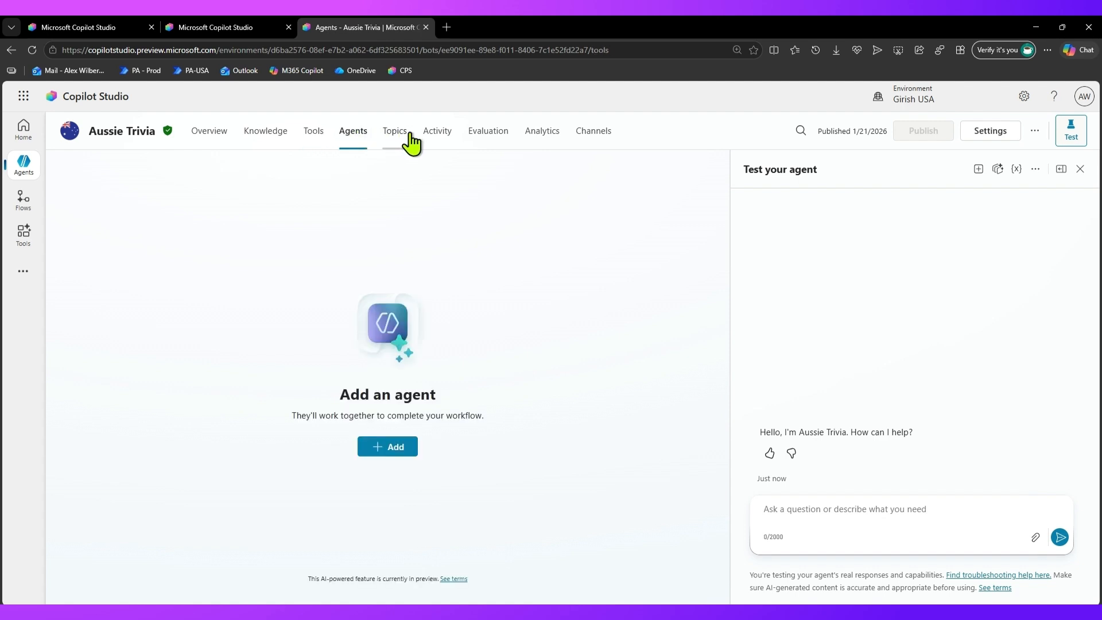
{"action": "left_click", "coordinate": [436, 137]}
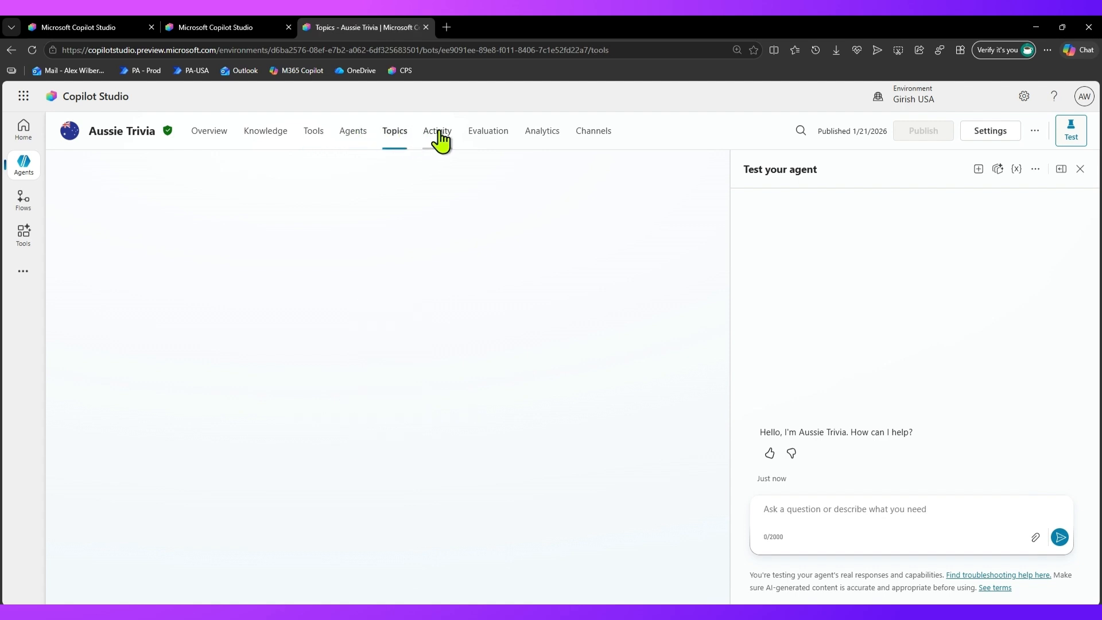
Step: Check the public website option for adding knowledge to Aussie Trivia and leave without adding a source
{"action": "left_click", "coordinate": [281, 138]}
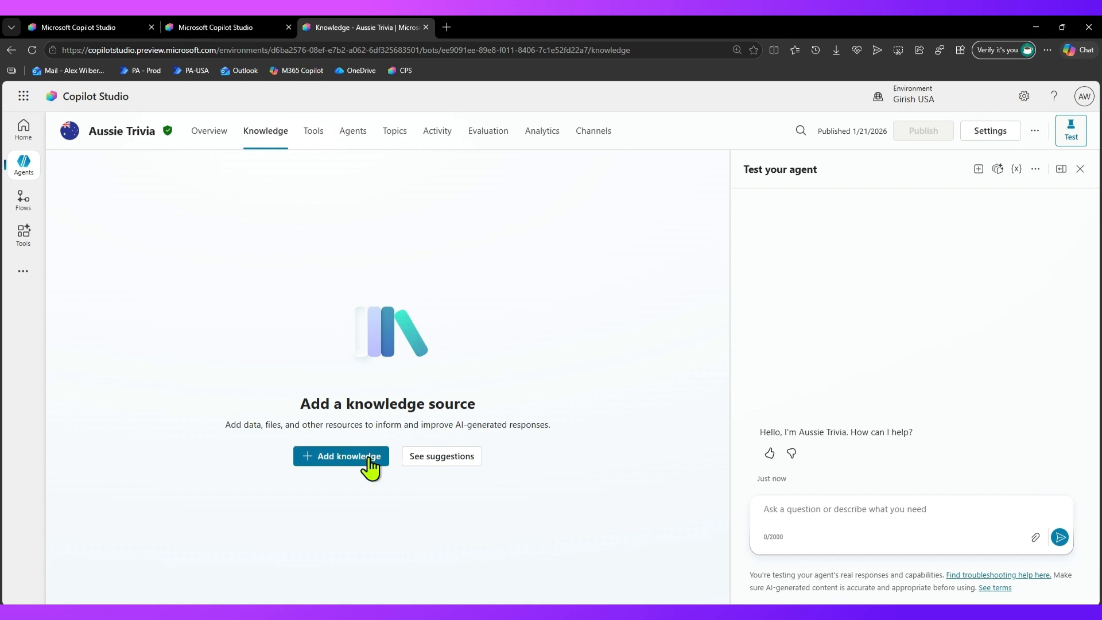
{"action": "left_click", "coordinate": [368, 458]}
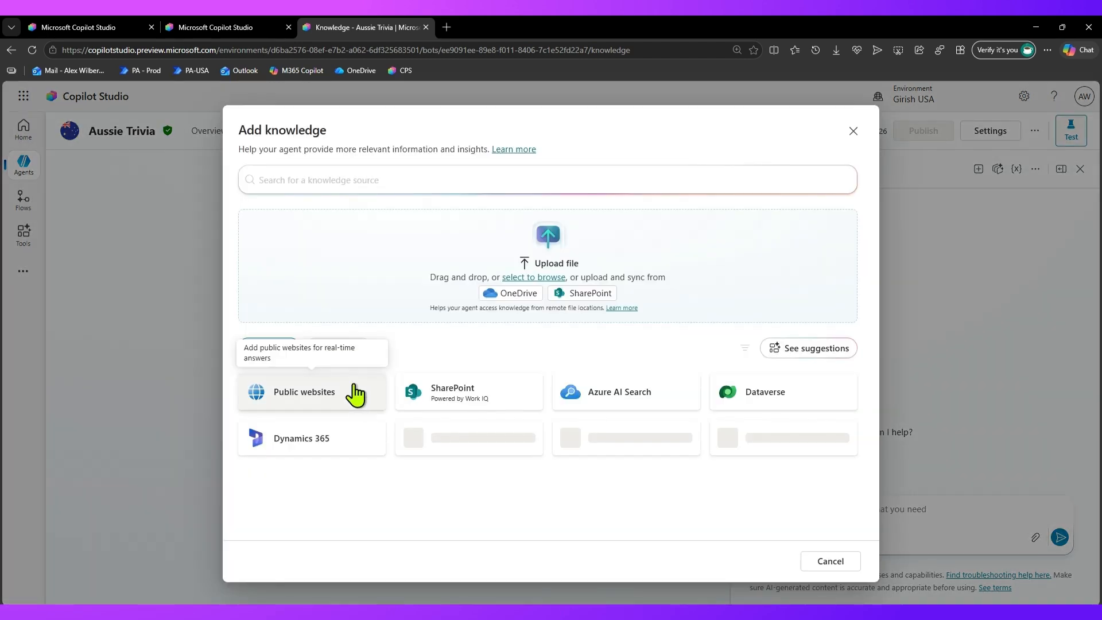
{"action": "left_click", "coordinate": [324, 396]}
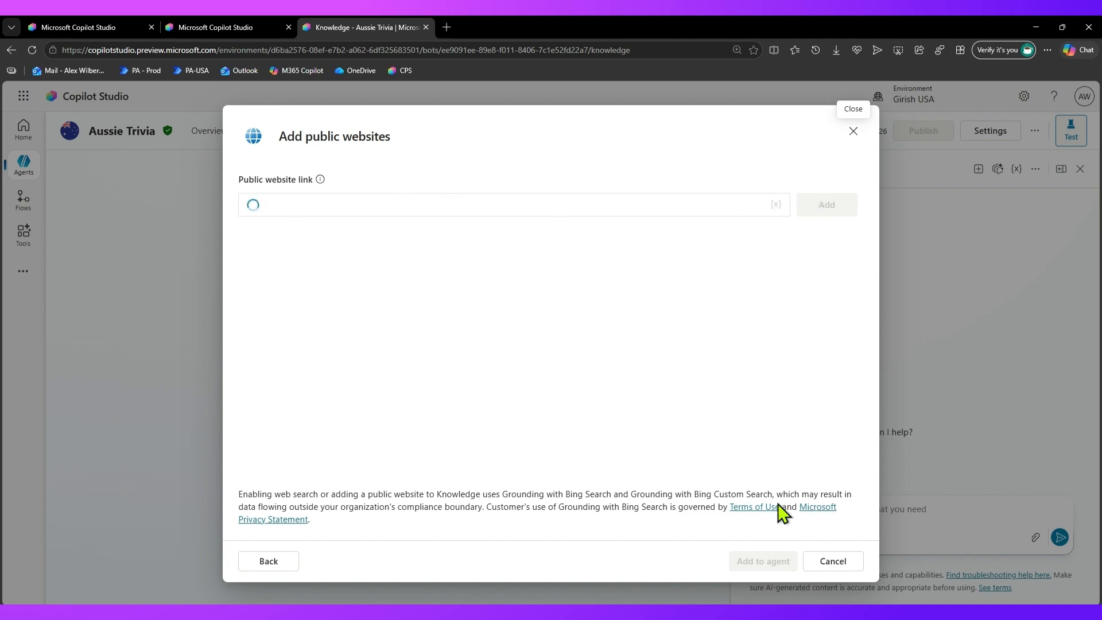
{"action": "left_click", "coordinate": [833, 562]}
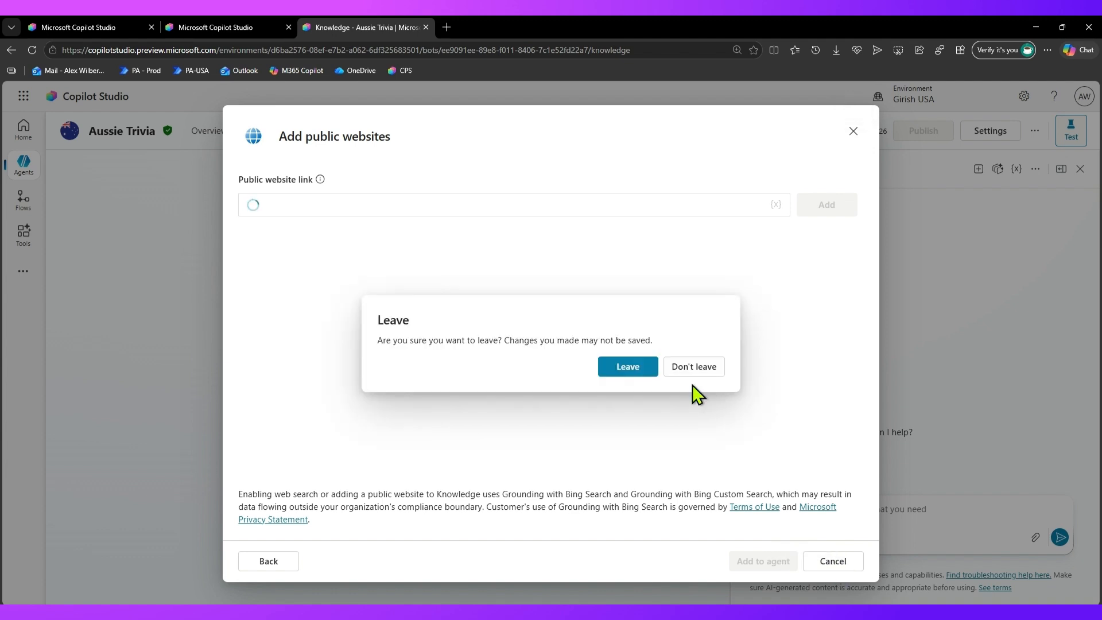
{"action": "left_click", "coordinate": [615, 369]}
Step: Check the options for adding a tool to Aussie Trivia and close them without adding one
{"action": "left_click", "coordinate": [307, 139]}
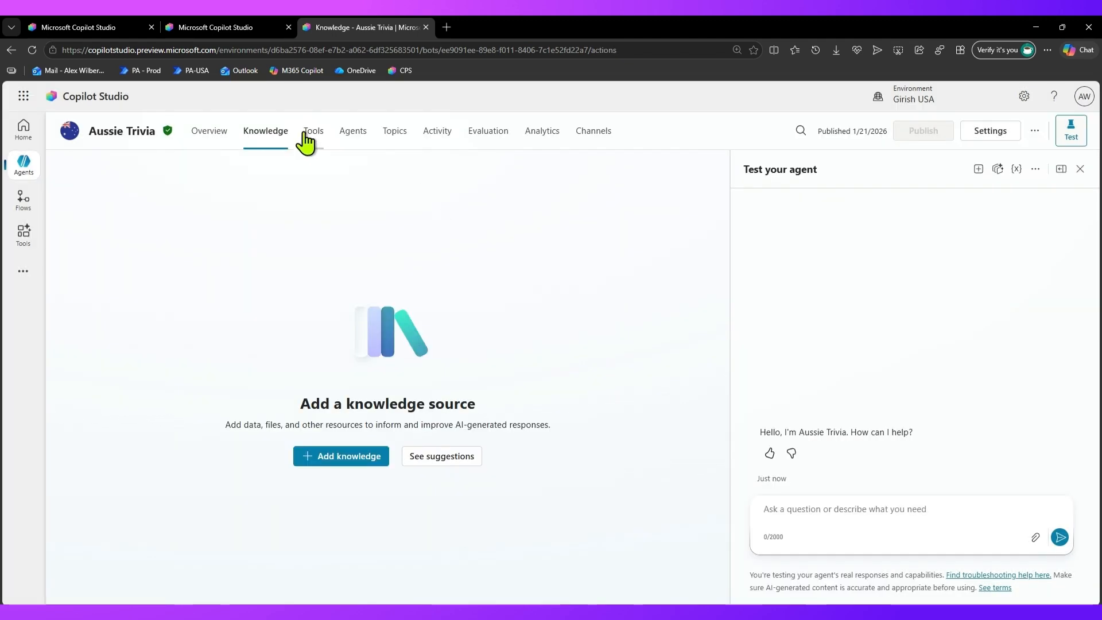
{"action": "left_click", "coordinate": [95, 176]}
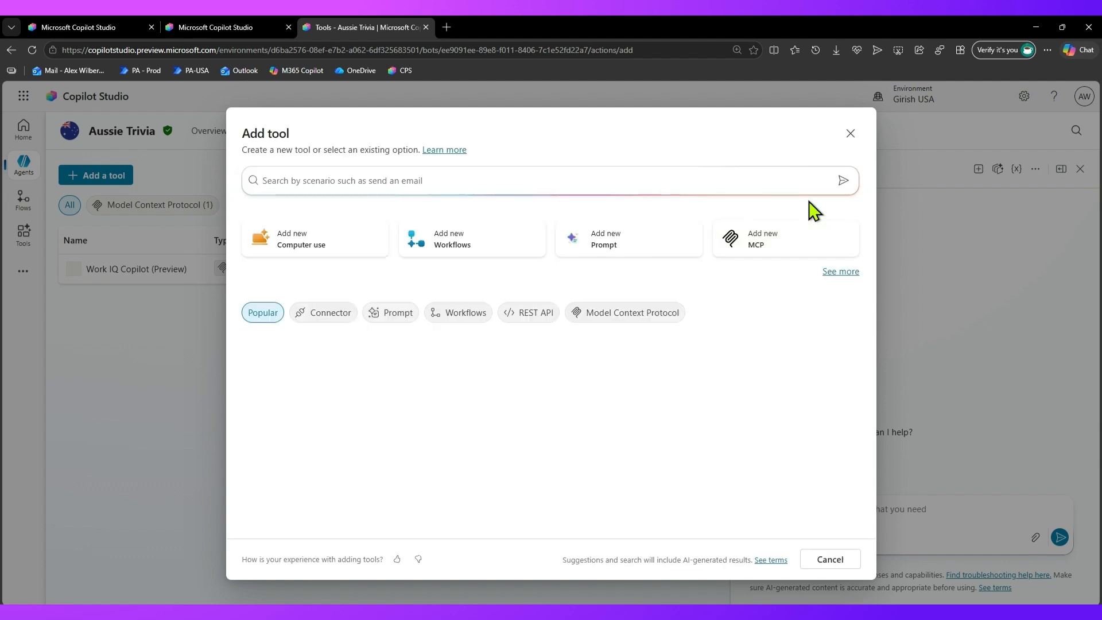
{"action": "left_click", "coordinate": [849, 134]}
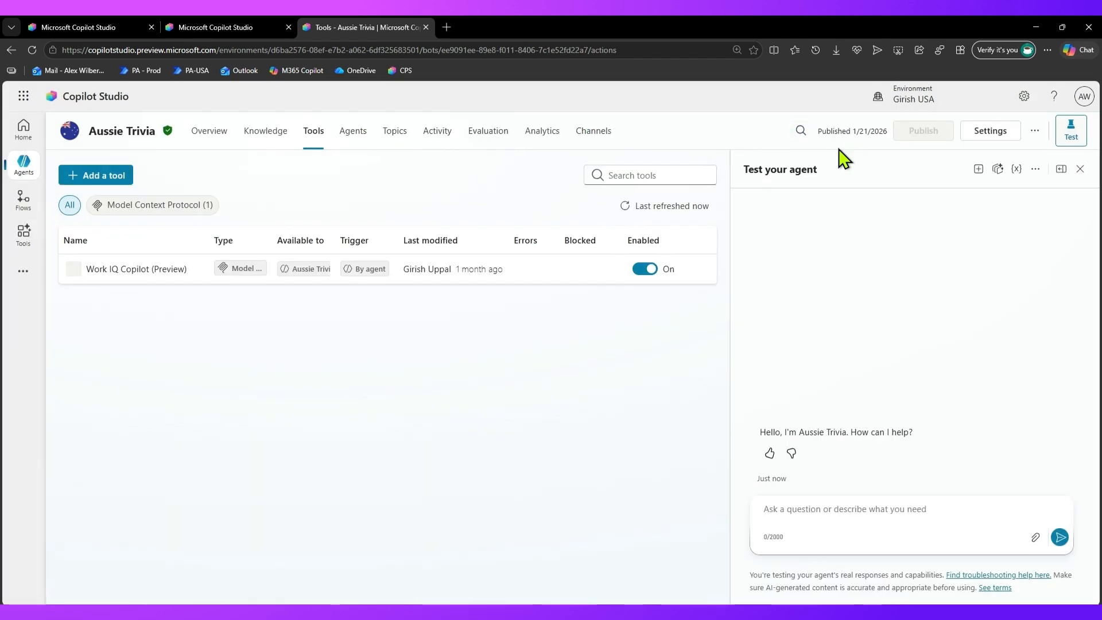
Step: Create a blank topic in Aussie Trivia, name it Hello Topic and save it
{"action": "left_click", "coordinate": [391, 136]}
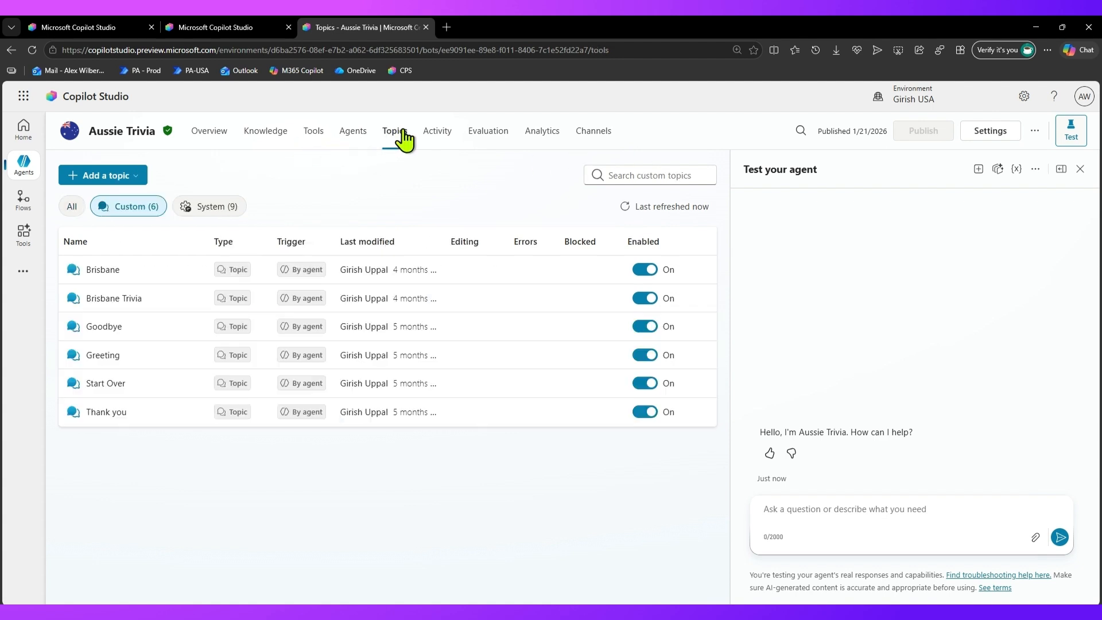
{"action": "left_click", "coordinate": [106, 176]}
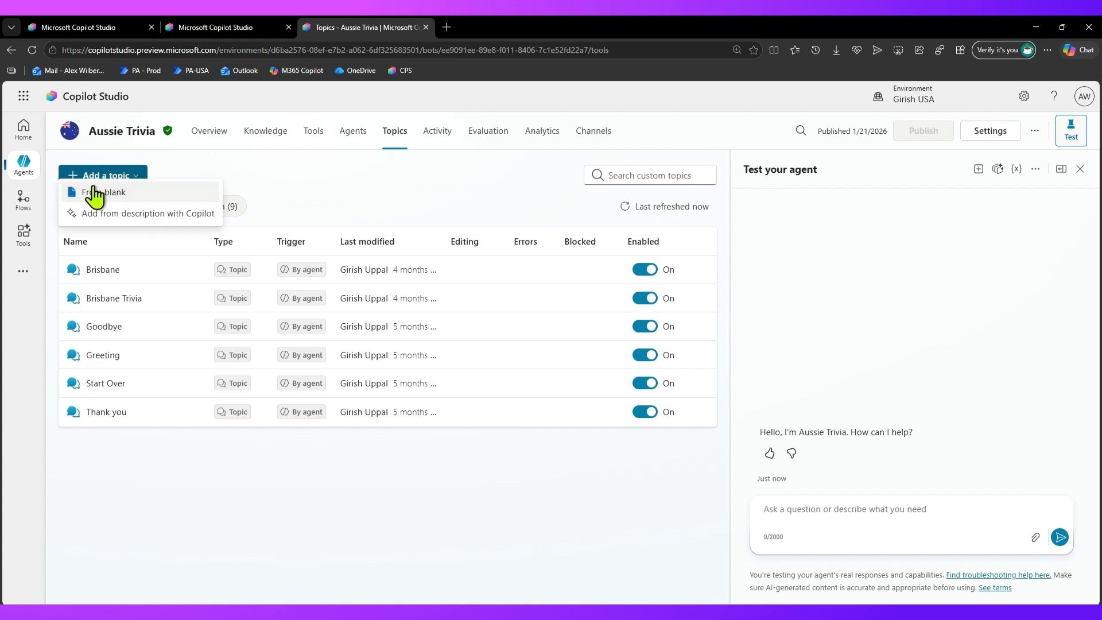
{"action": "left_click", "coordinate": [106, 193]}
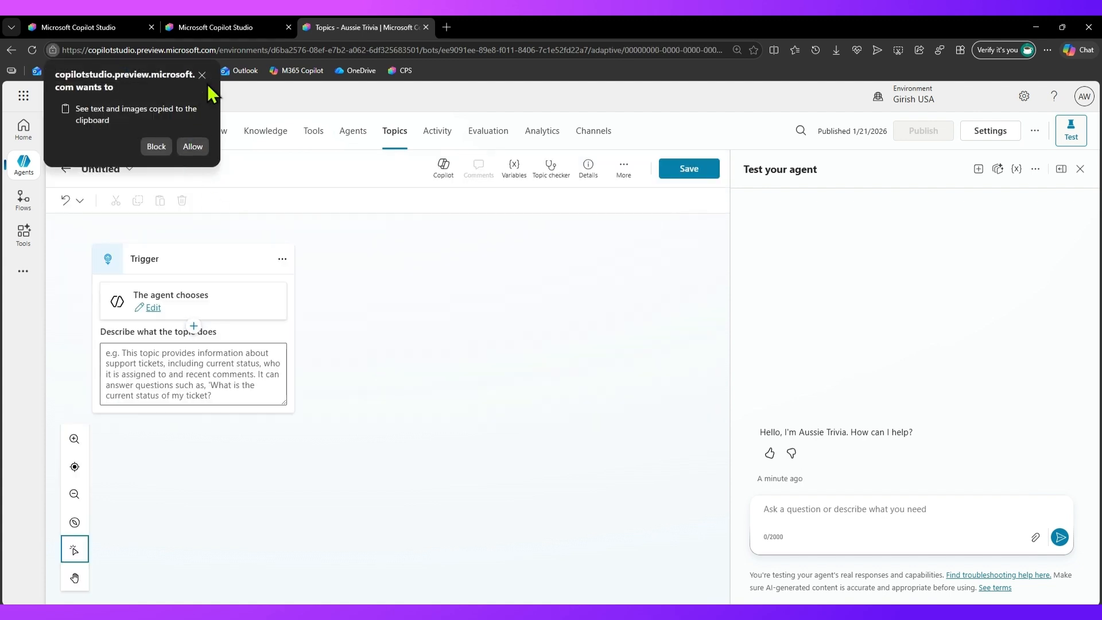
{"action": "left_click", "coordinate": [101, 168]}
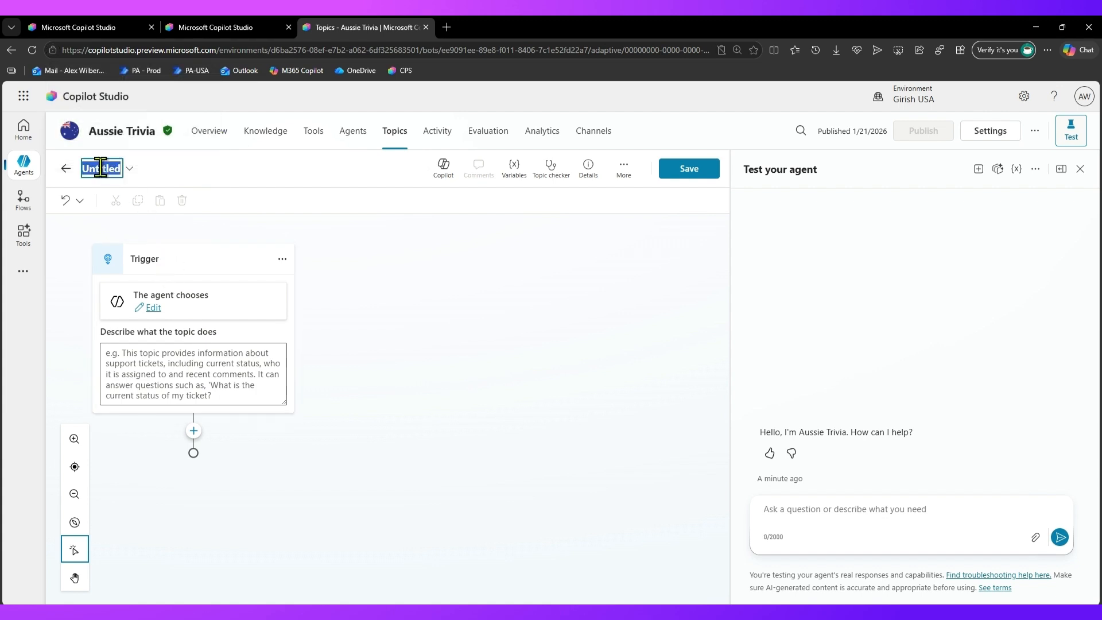
{"action": "type", "text": "A"}
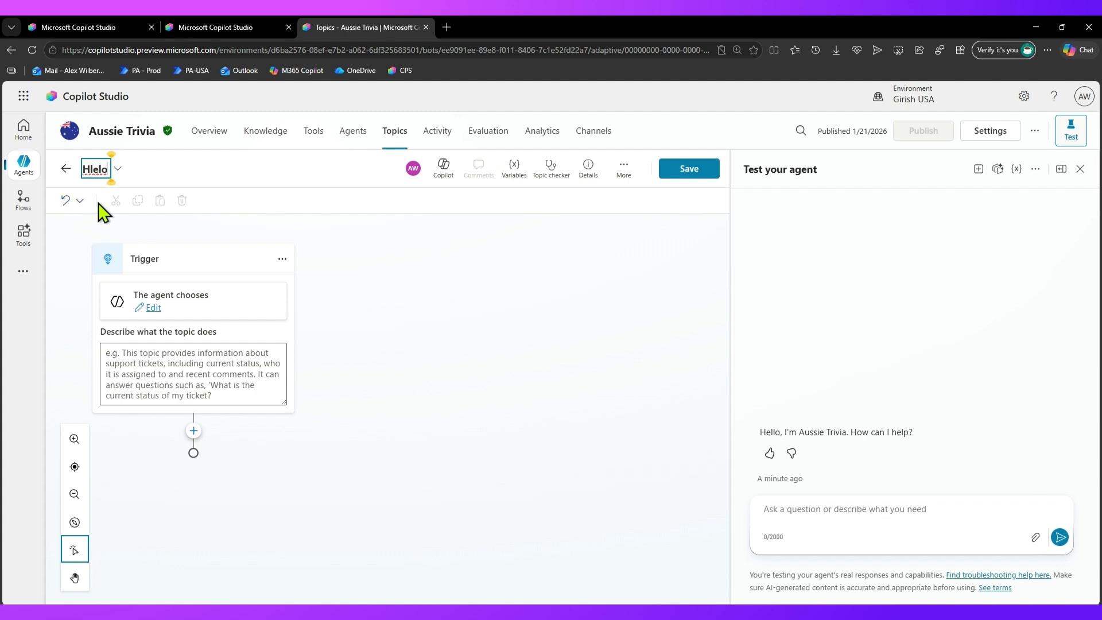
{"action": "key", "text": "ctrl+a"}
{"action": "type", "text": "Hello Topic"}
{"action": "left_click", "coordinate": [305, 489]}
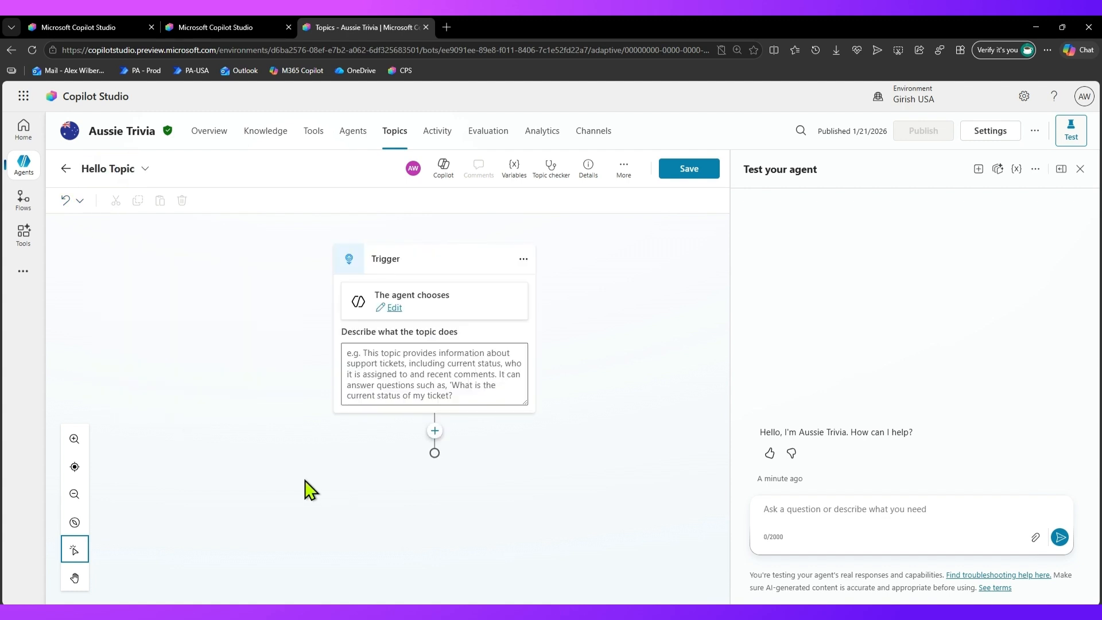
{"action": "left_click", "coordinate": [697, 168]}
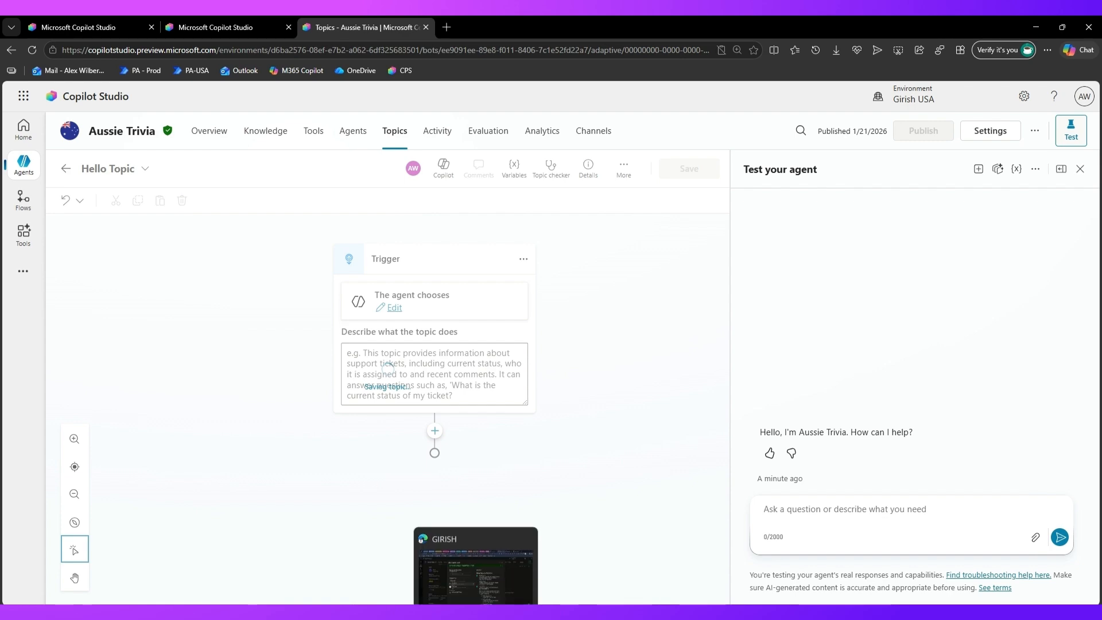
Step: Switch to the environment's user list in the Power Platform admin center and refresh the second user
{"action": "left_click", "coordinate": [508, 617]}
{"action": "left_click", "coordinate": [942, 31]}
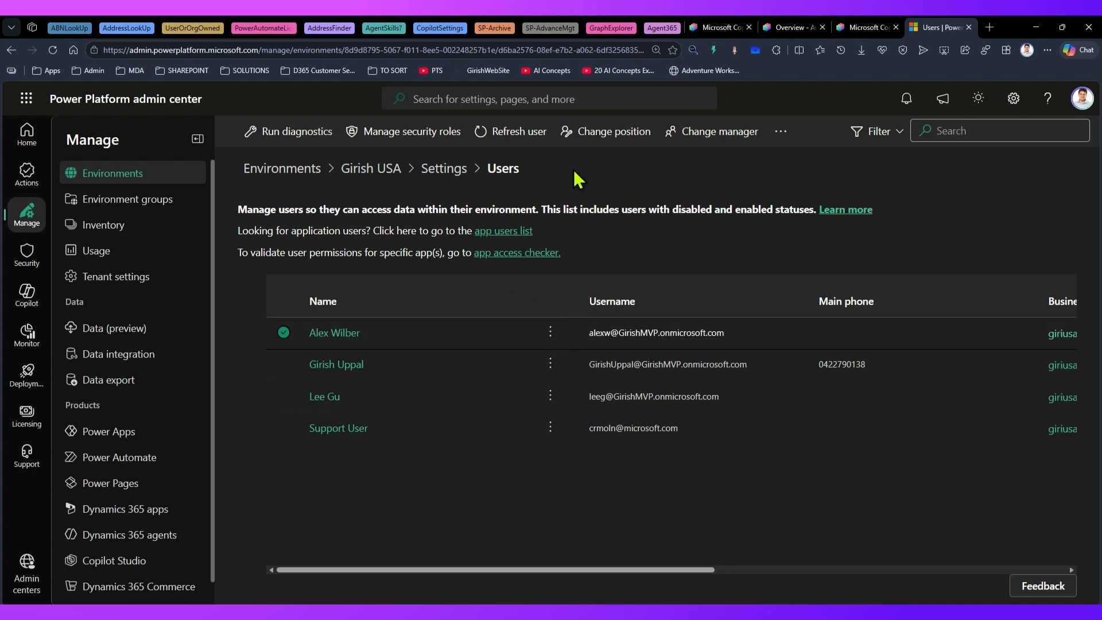
{"action": "left_click", "coordinate": [525, 139]}
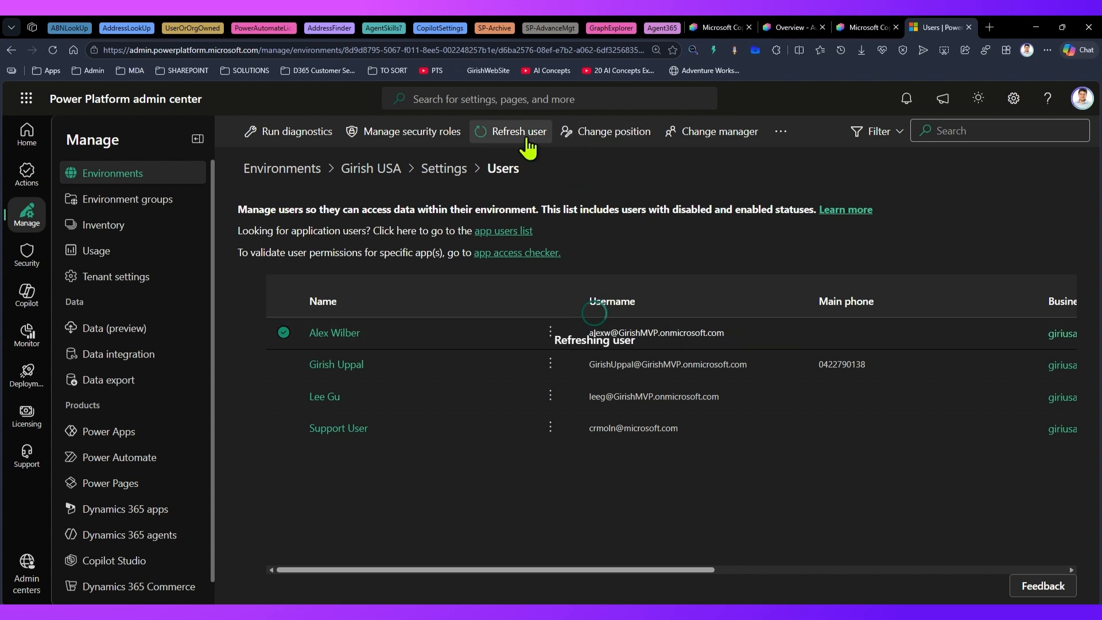
Step: Review which security roles are assigned to the second user across the whole role list
{"action": "left_click", "coordinate": [550, 339]}
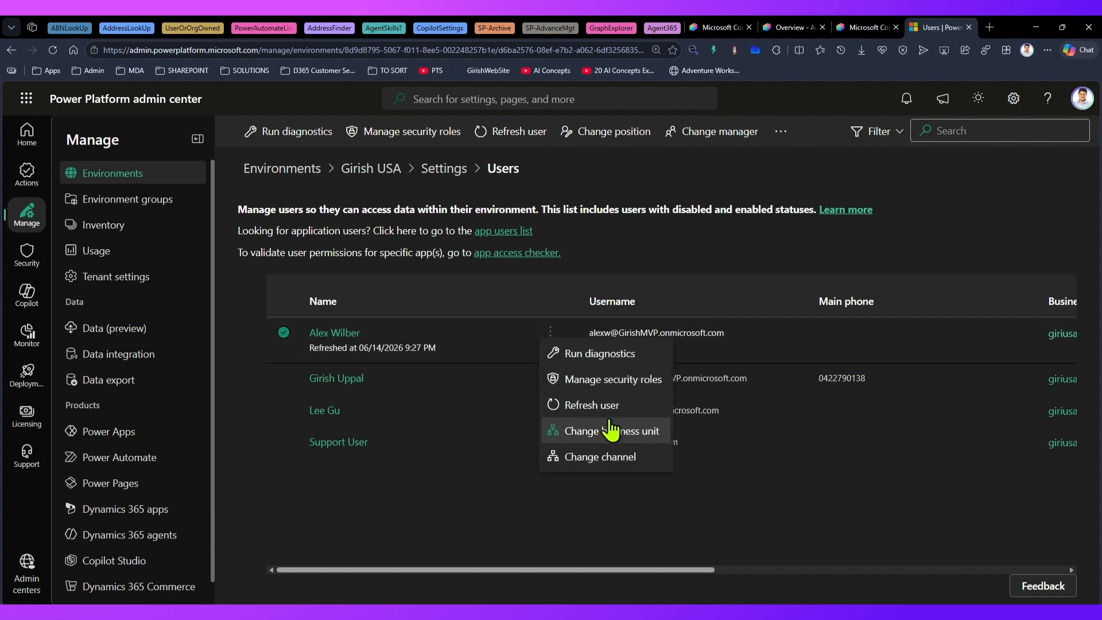
{"action": "left_click", "coordinate": [603, 380]}
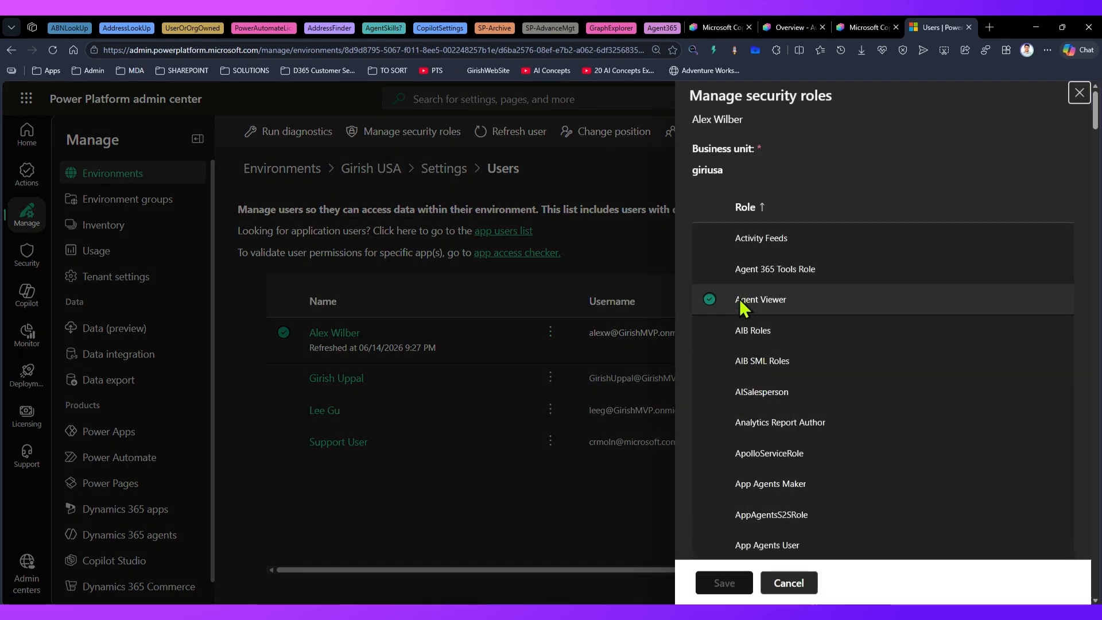
{"action": "left_click_drag", "start_coordinate": [1094, 111], "coordinate": [1096, 312]}
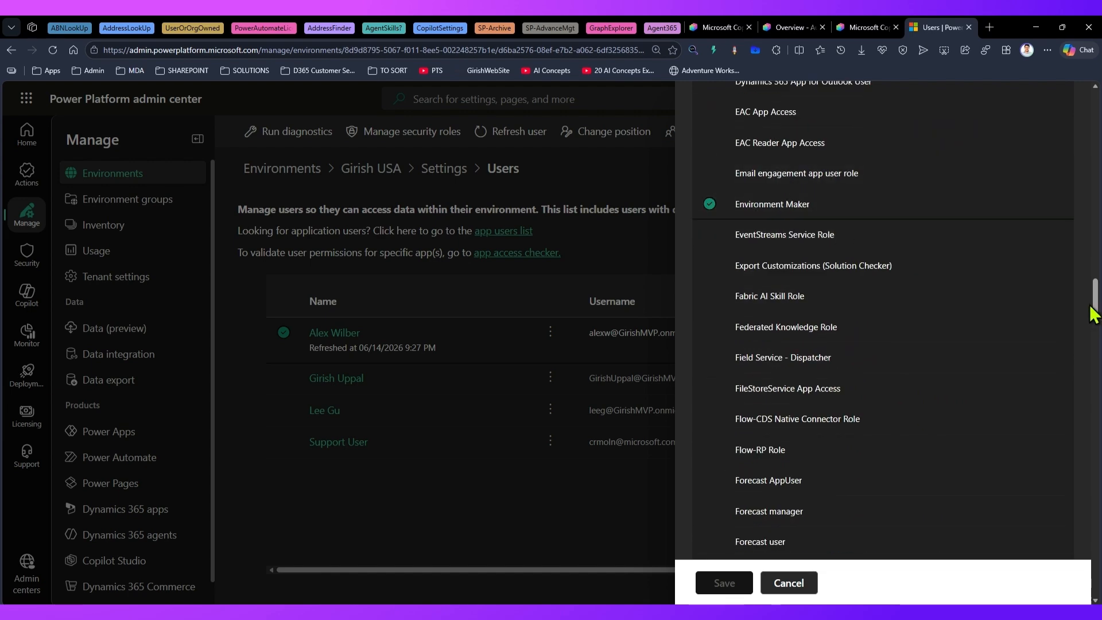
{"action": "left_click_drag", "start_coordinate": [1096, 310], "coordinate": [1096, 588]}
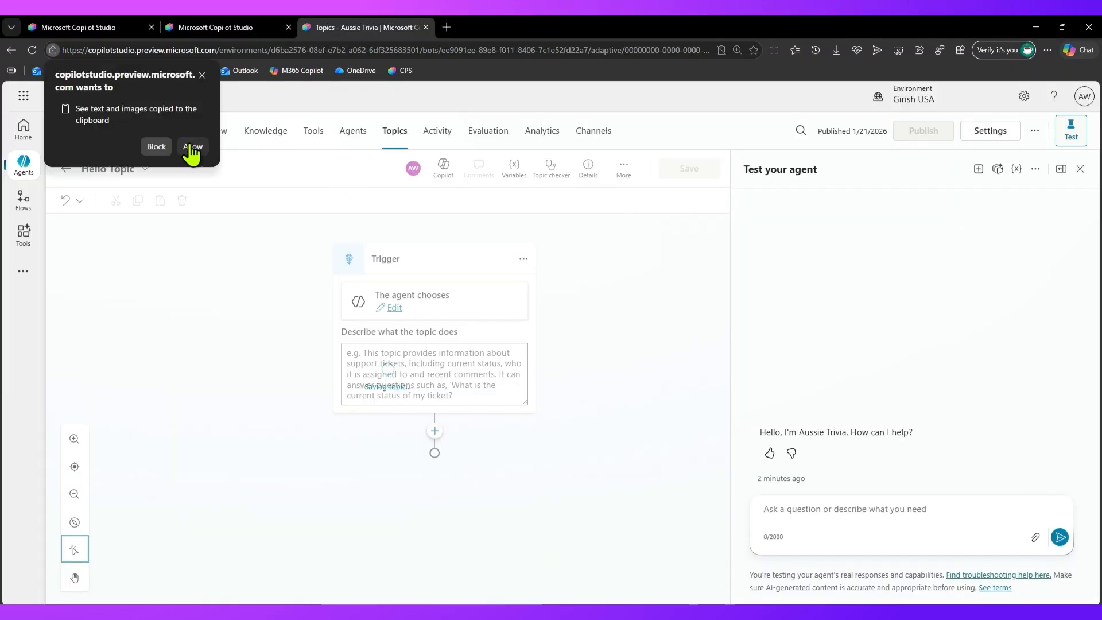
Step: Allow Copilot Studio clipboard access and check which actions the second user's Agents list offers for Aussie Trivia
{"action": "left_click", "coordinate": [193, 147]}
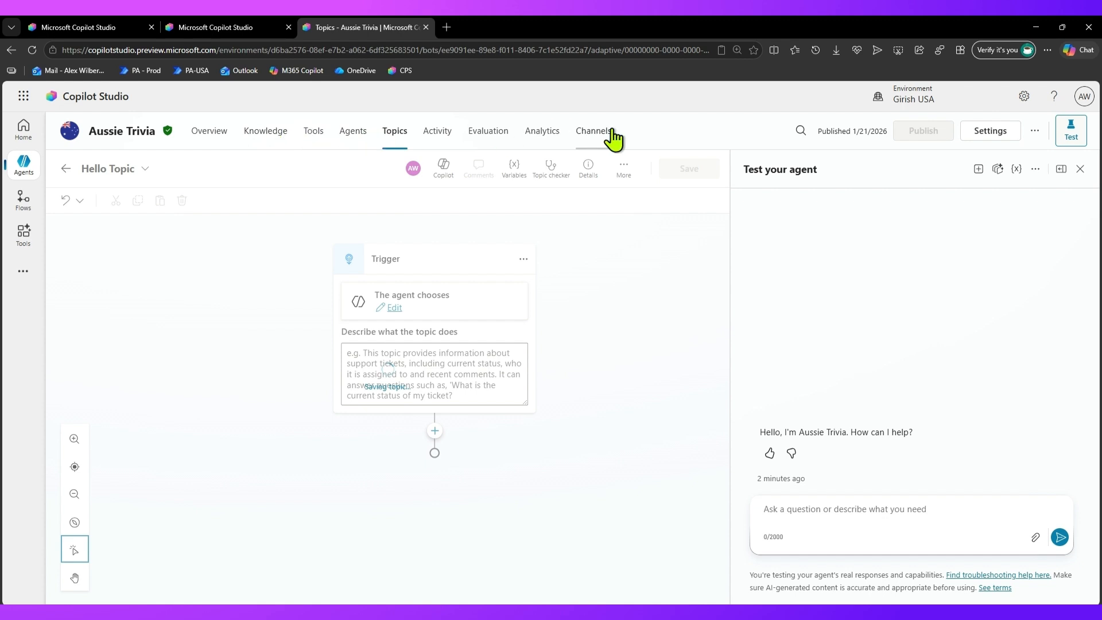
{"action": "left_click", "coordinate": [218, 26]}
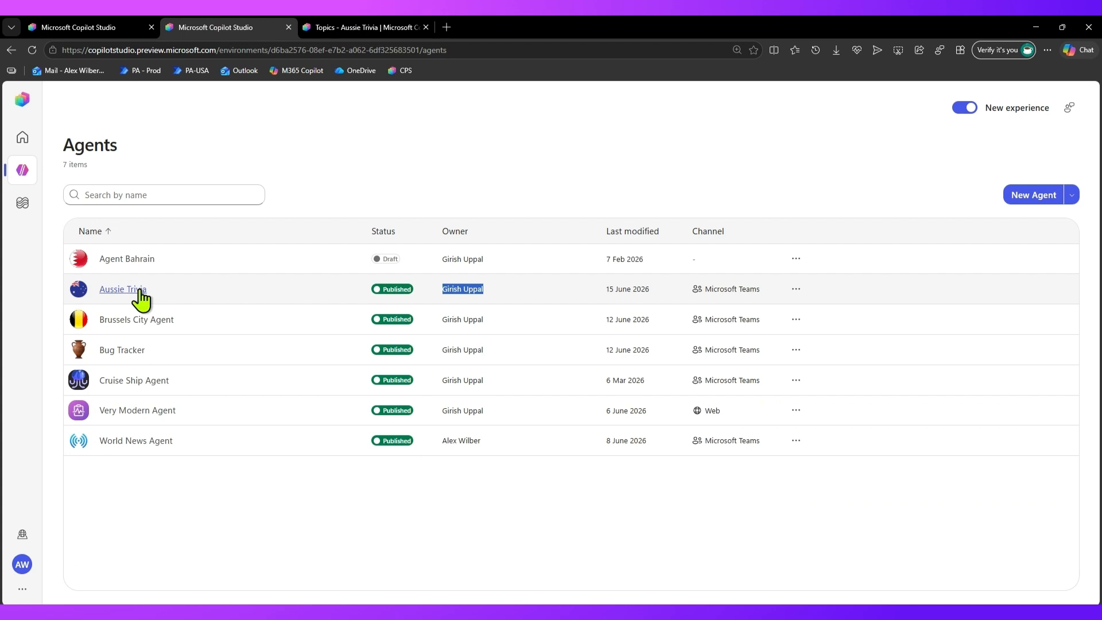
{"action": "left_click", "coordinate": [796, 290]}
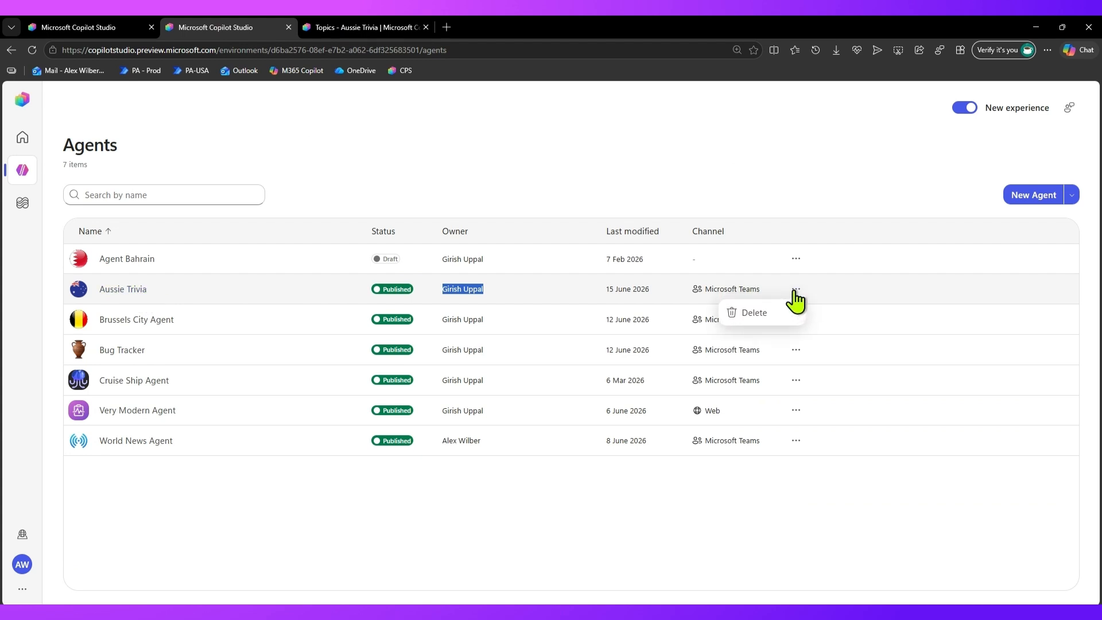
Step: Reopen Aussie Trivia as the second user and show its additional agent actions, such as Delete and Share
{"action": "left_click", "coordinate": [135, 288]}
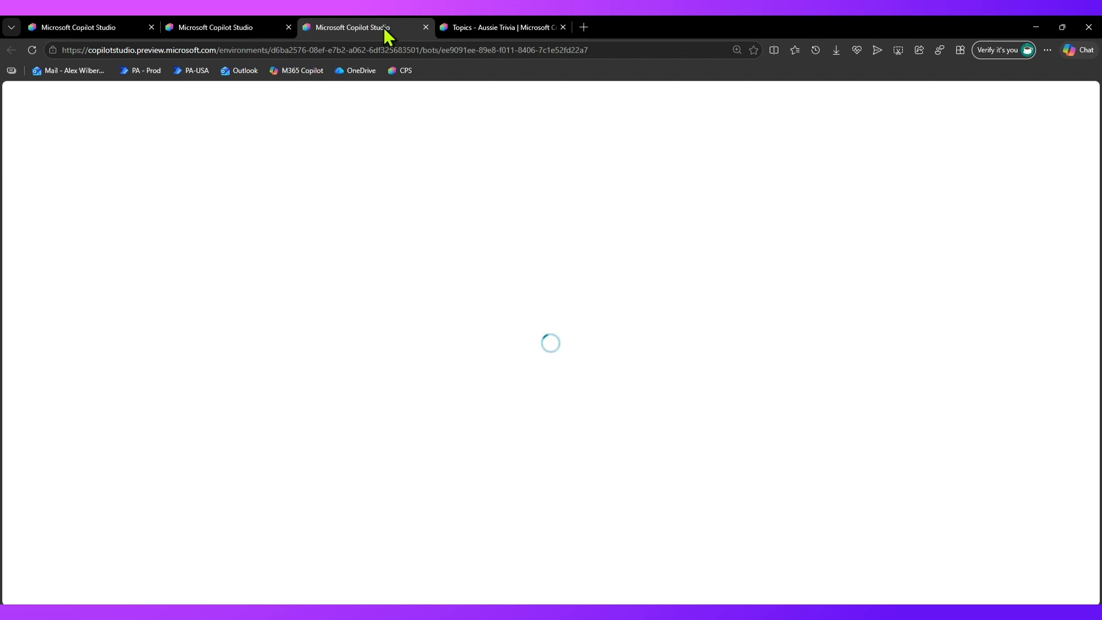
{"action": "mouse_move", "coordinate": [476, 17]}
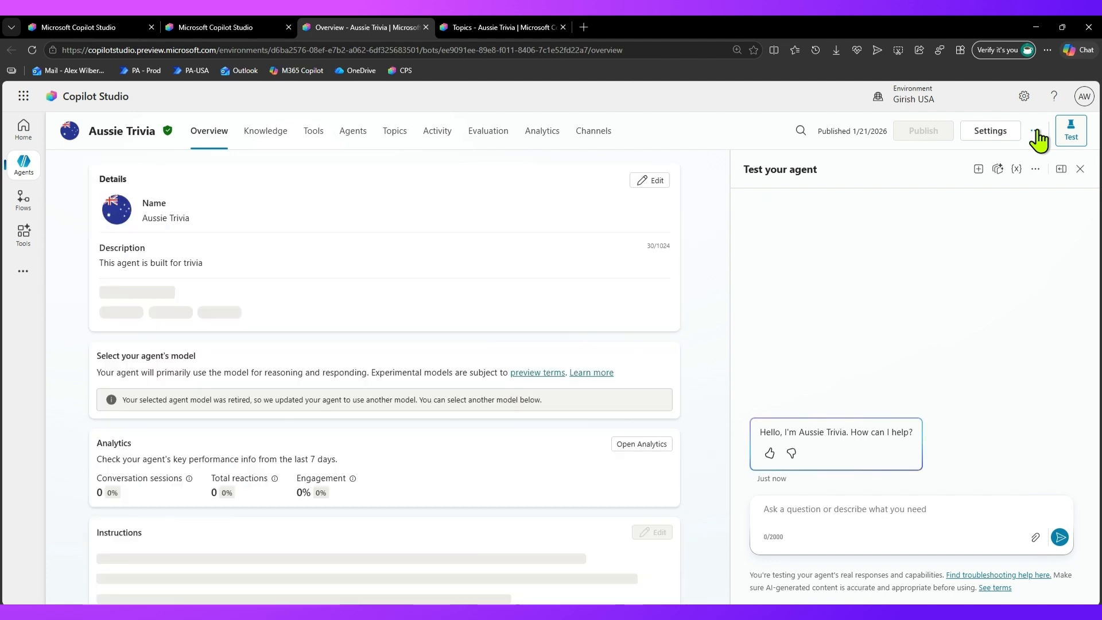
{"action": "left_click", "coordinate": [1035, 132]}
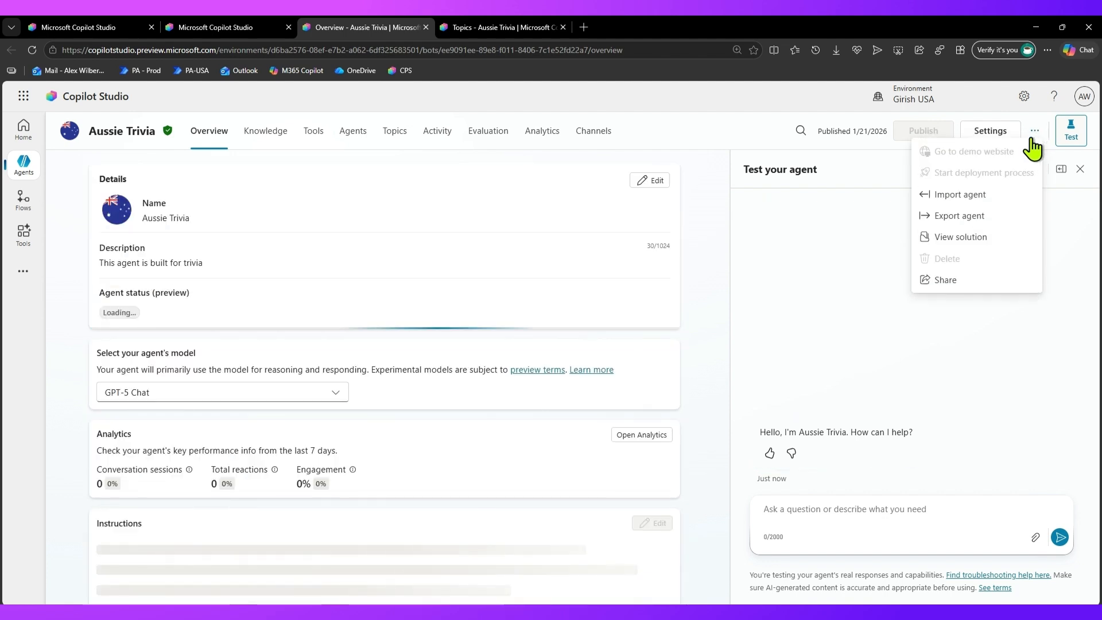
Step: Try preparing to share Aussie Trivia with another new user as Analytics viewer, and cancel without sharing
{"action": "left_click", "coordinate": [950, 282]}
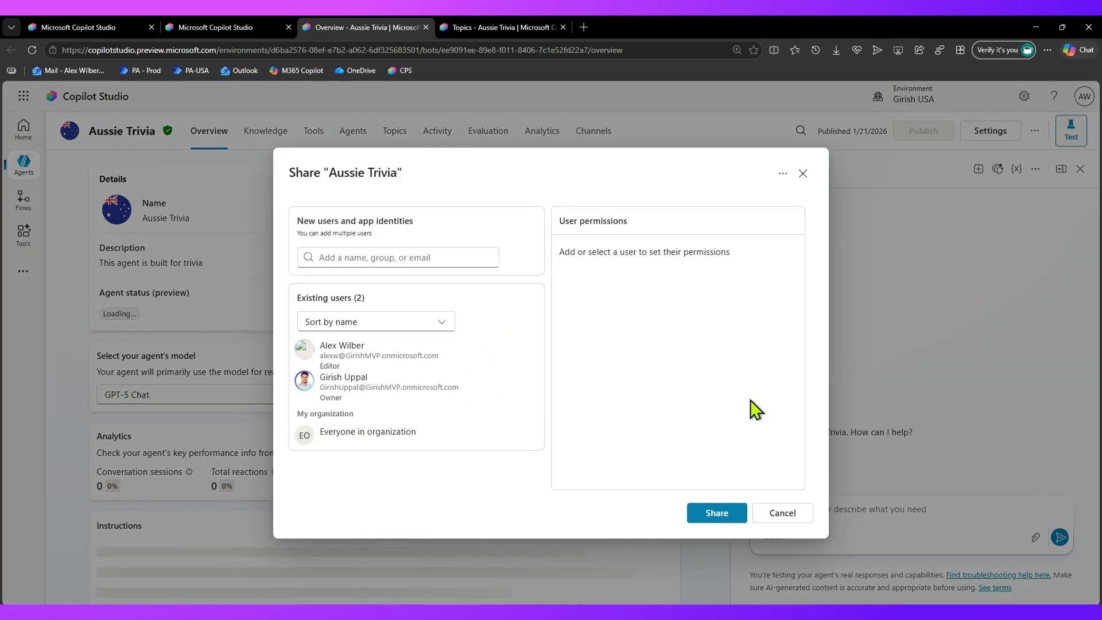
{"action": "left_click", "coordinate": [423, 260]}
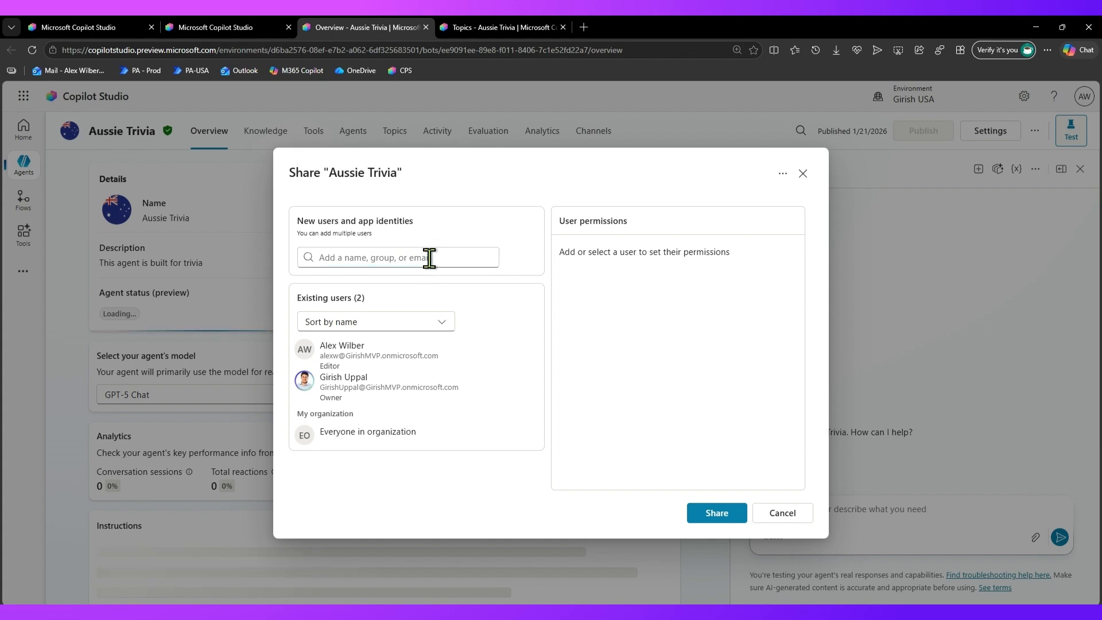
{"action": "type", "text": "leee"}
{"action": "key", "text": "BackSpace"}
{"action": "left_click", "coordinate": [352, 287]}
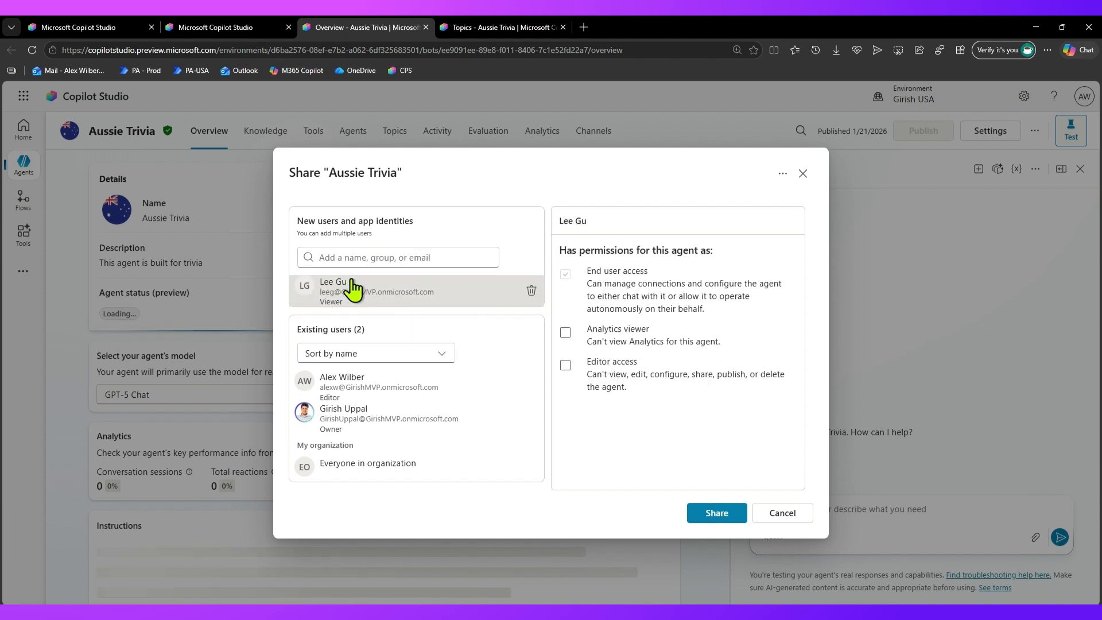
{"action": "left_click", "coordinate": [566, 338]}
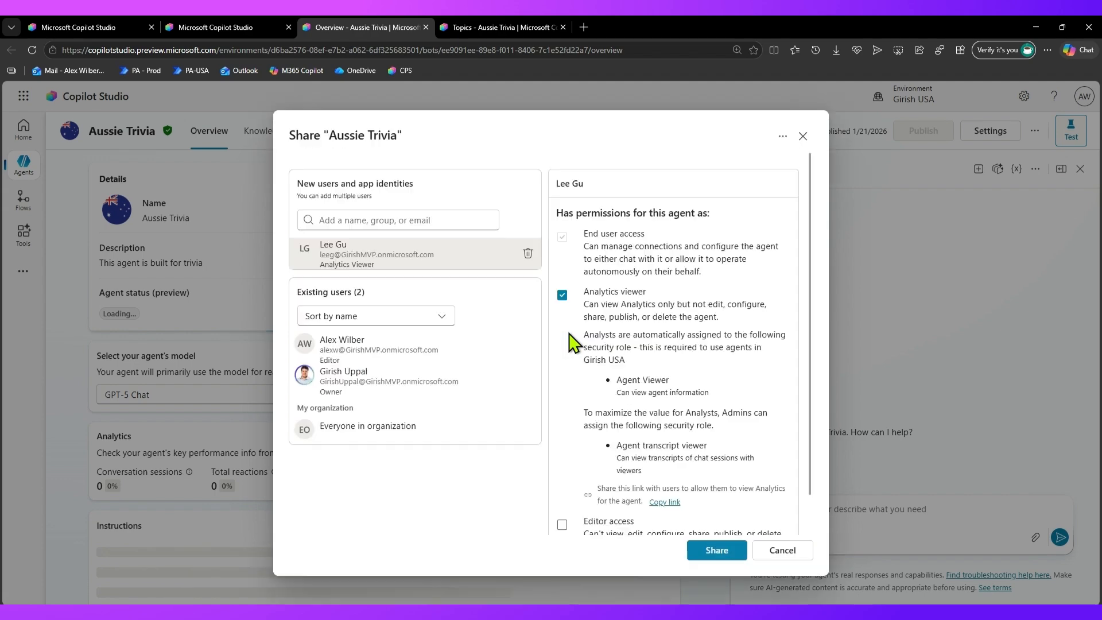
{"action": "left_click", "coordinate": [782, 552]}
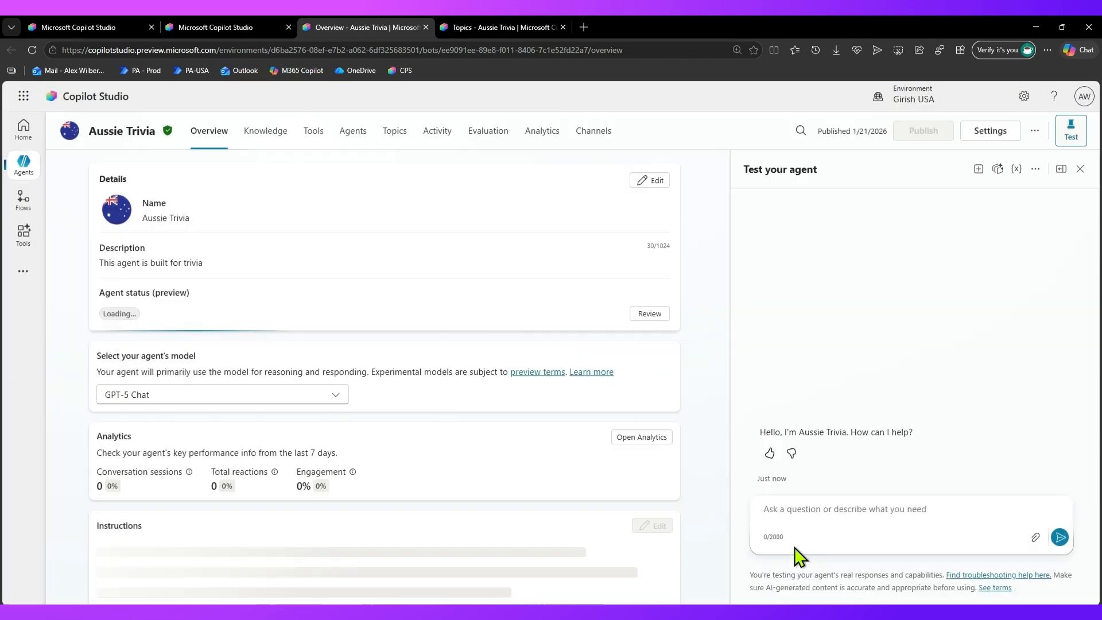
Step: Check the availability of Delete among Aussie Trivia's additional agent actions for the second user
{"action": "left_click", "coordinate": [1035, 132]}
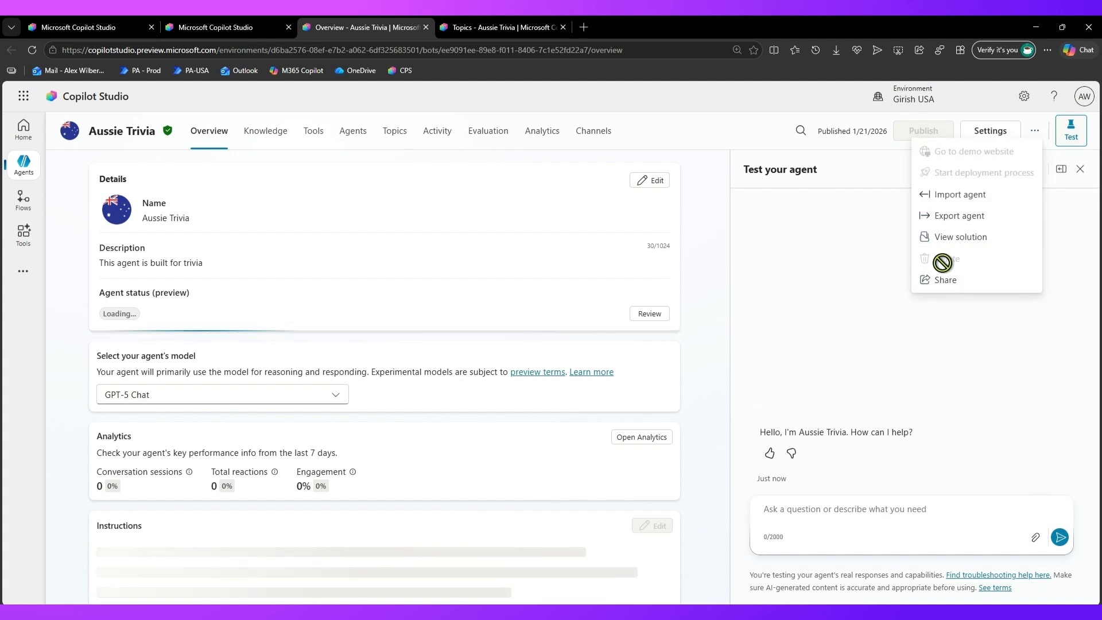